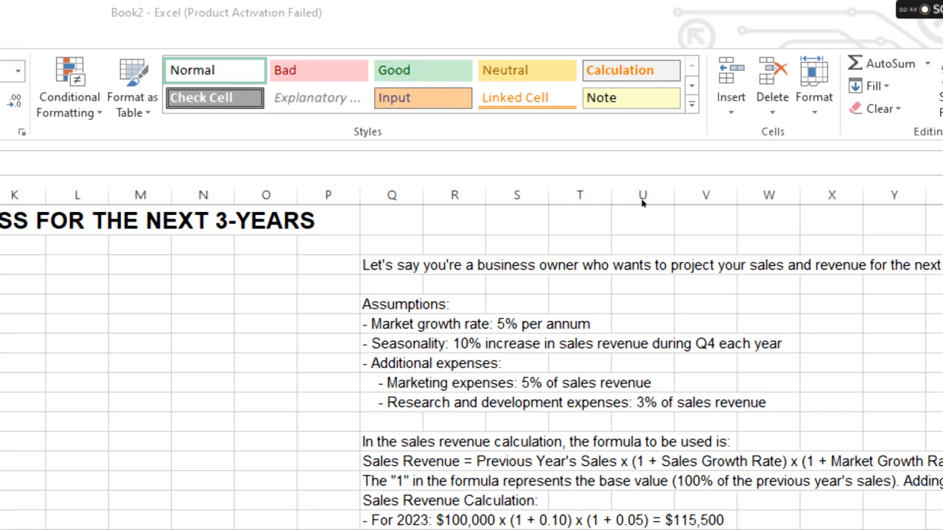
Read the business assumptions and the sales revenue calculation notes in column Q.
scroll(570, 207, "down", 2)
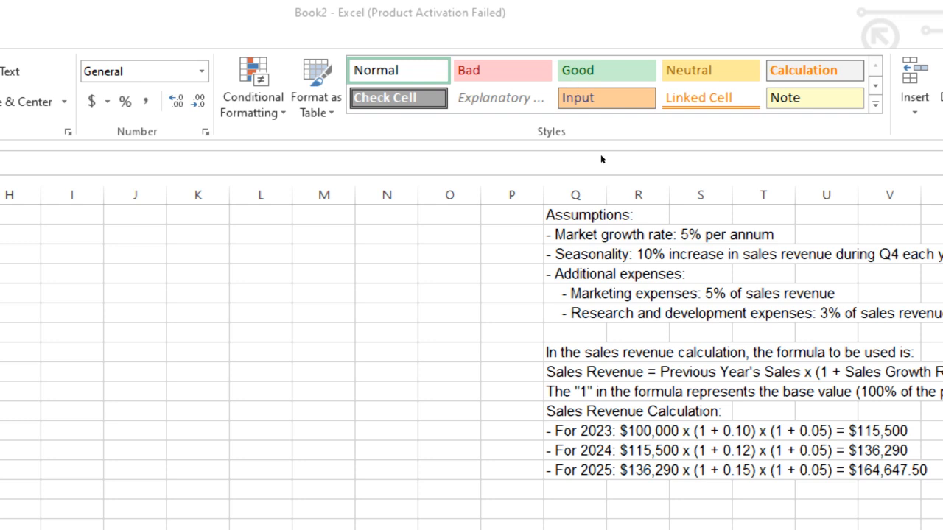
scroll(601, 156, "up", 2)
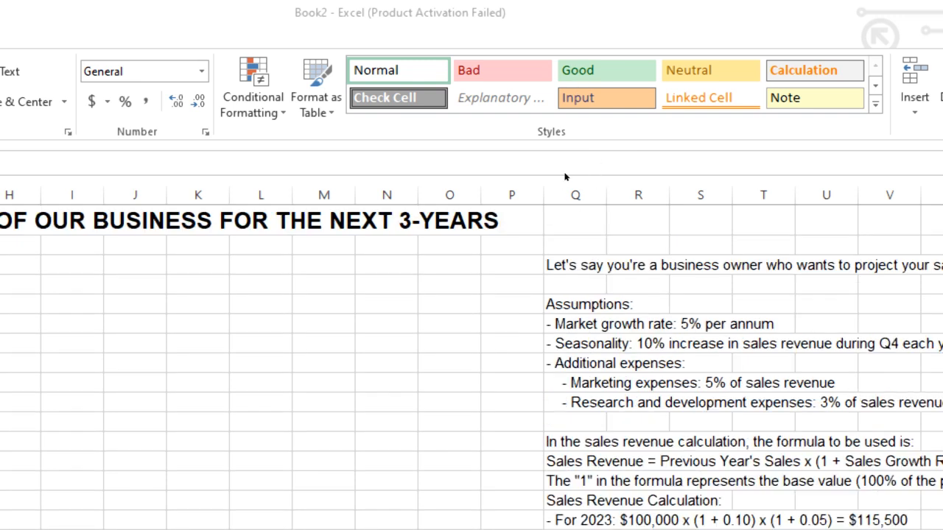
scroll(691, 251, "down", 2)
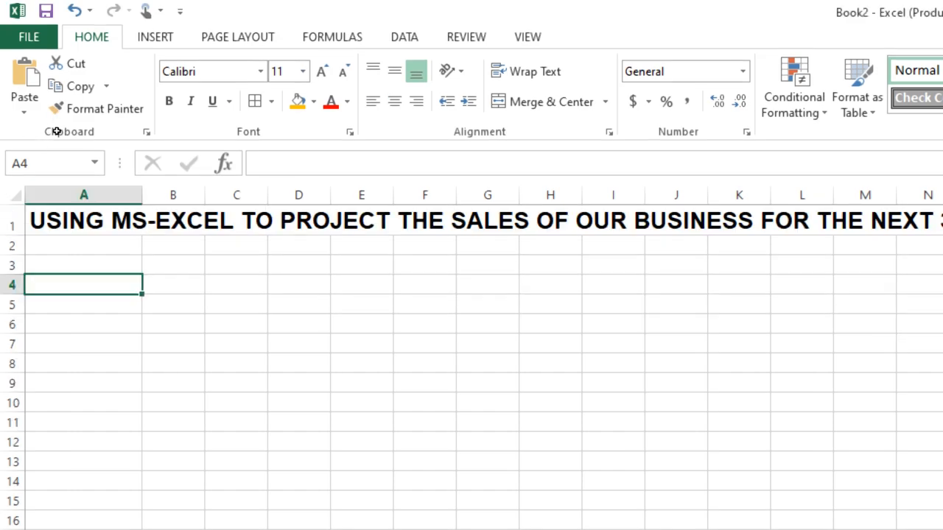
Shorten the title in A1 to "SALES OF OUR BUSINESS FOR THE NEXT 3-YEARS" by removing its opening words.
key("Up")
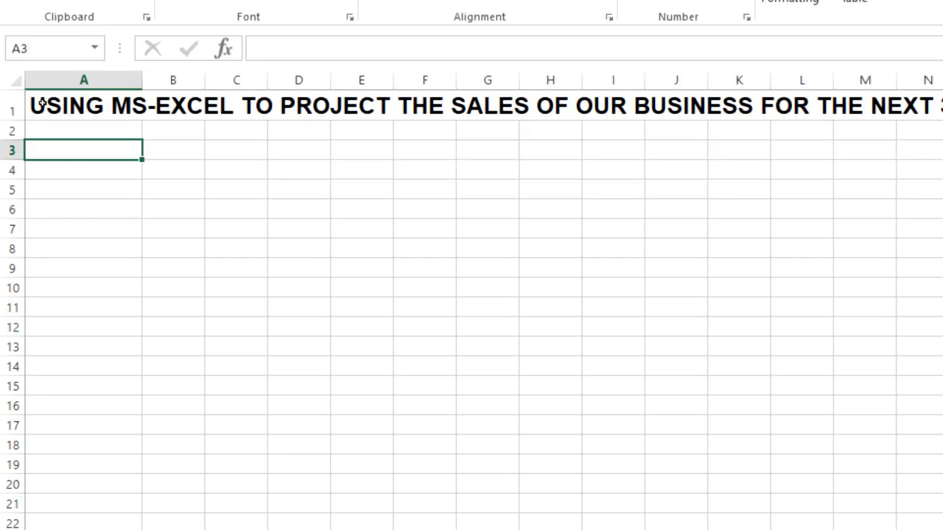
left_click(39, 109)
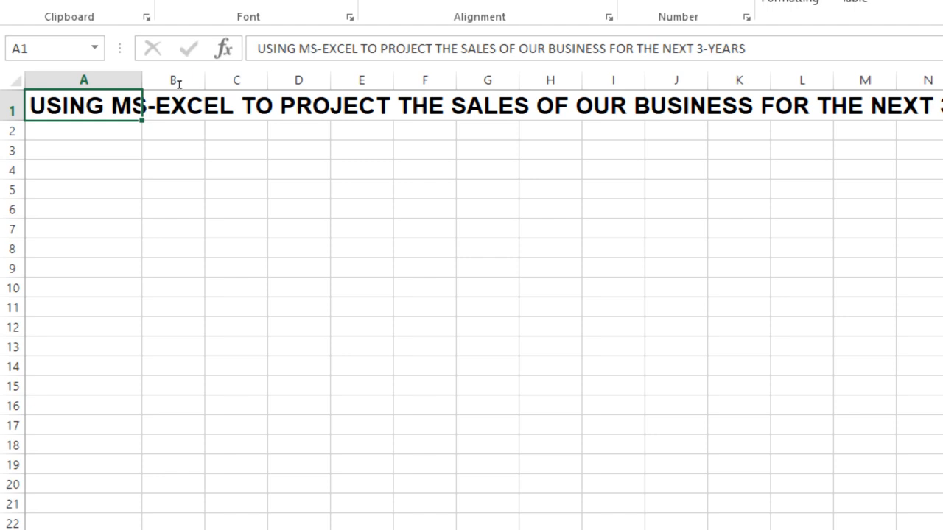
left_click_drag(468, 48, 745, 48)
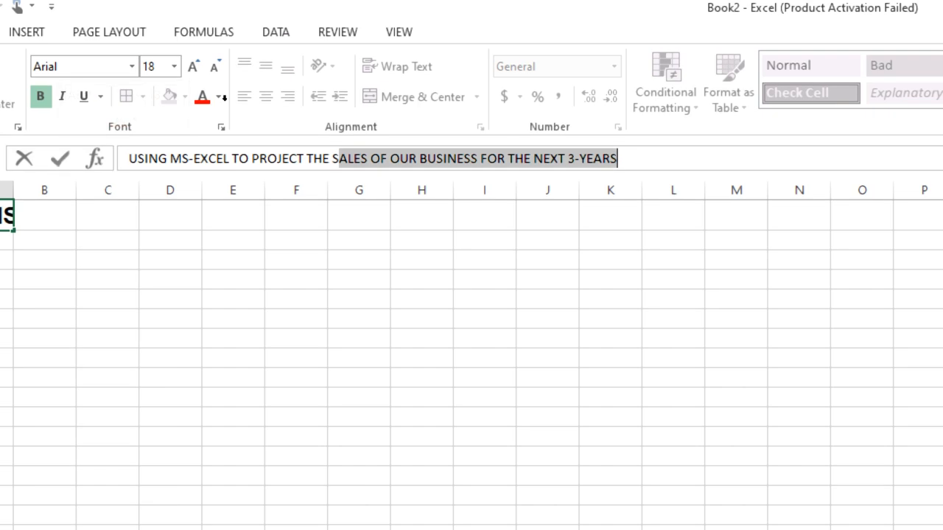
key("Left")
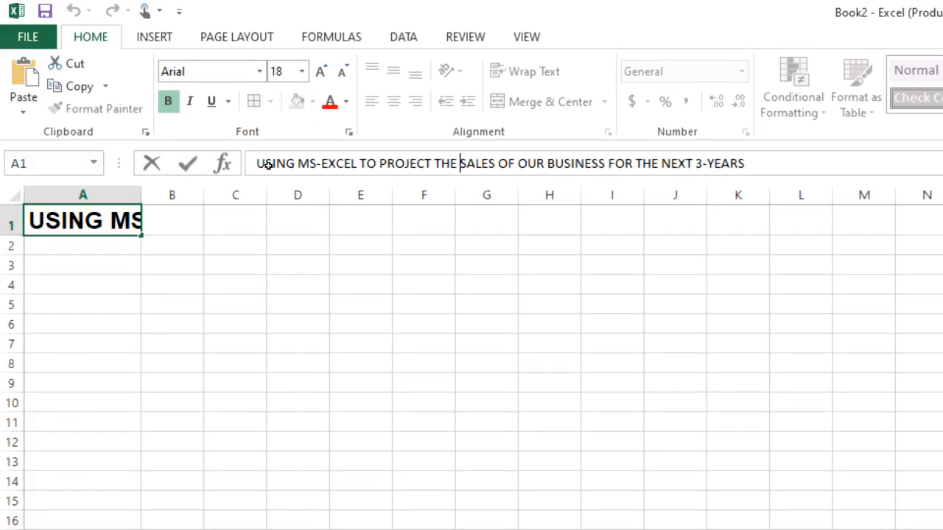
key("BackSpace")
key("BackSpace")
key("BackSpace")
key("BackSpace")
key("BackSpace")
key("BackSpace")
key("BackSpace")
key("BackSpace")
key("BackSpace")
key("BackSpace")
key("BackSpace")
key("BackSpace")
key("BackSpace")
key("BackSpace")
key("BackSpace")
key("BackSpace")
key("BackSpace")
key("BackSpace")
key("BackSpace")
key("BackSpace")
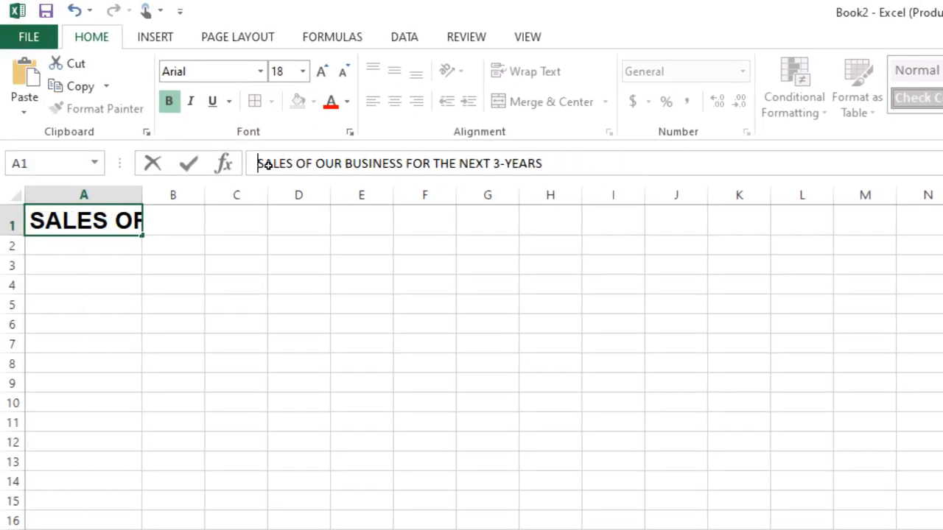
key("Return")
key("Return")
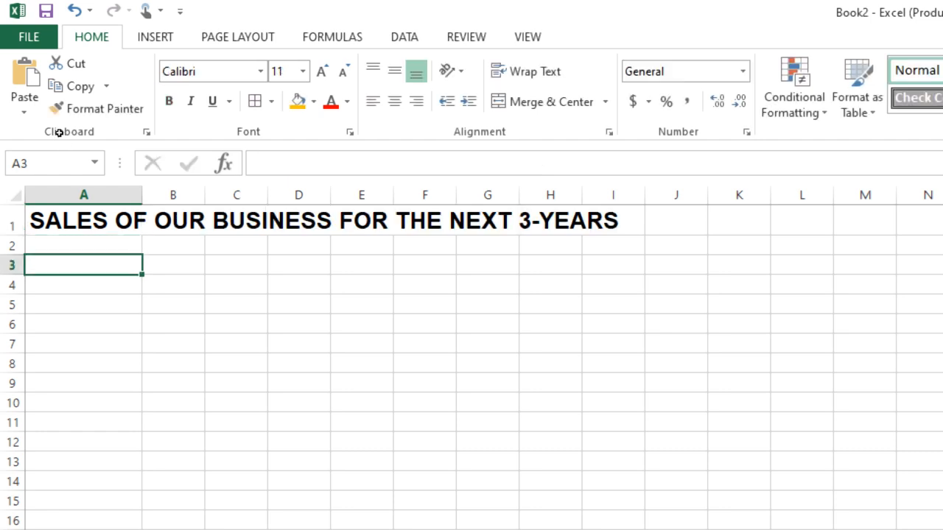
Enter the heading YEAR in A3 and the year 2022 in A4.
type("yEA")
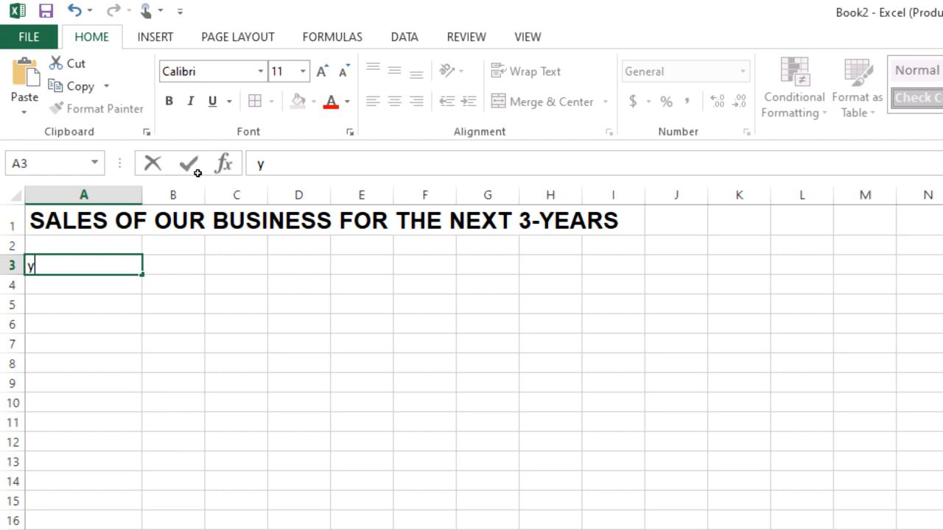
key("BackSpace")
key("BackSpace")
key("BackSpace")
type("YEAR")
key("Return")
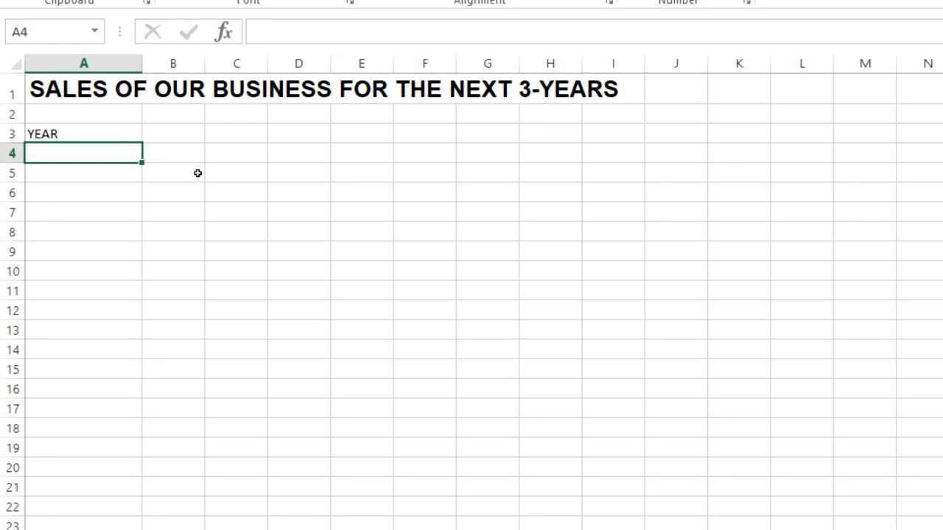
type("2022")
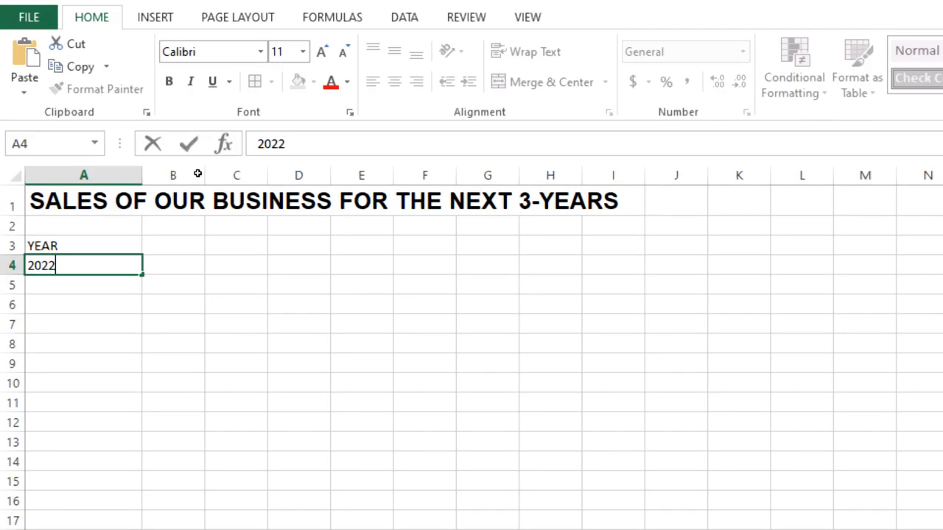
key("Up")
Enter the heading SALES GROWTH RATE in B3, beside the YEAR heading.
key("Right")
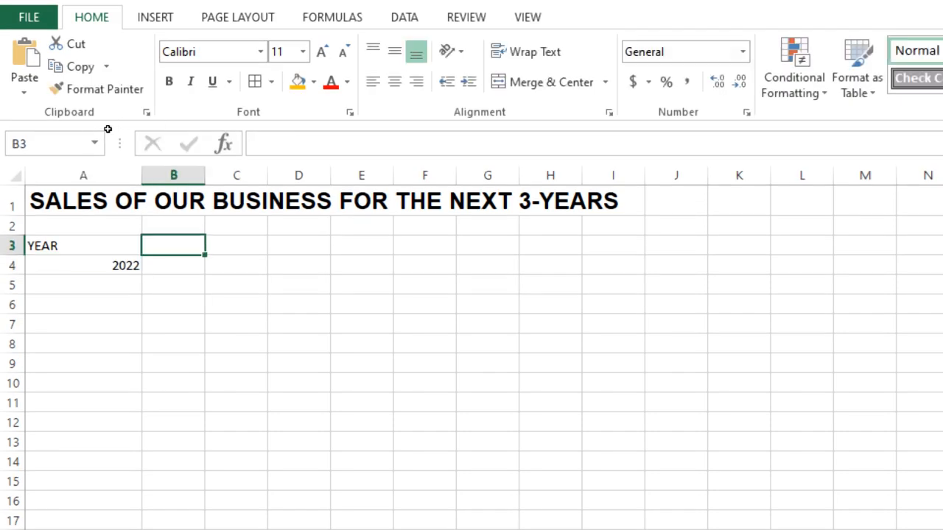
key("Right")
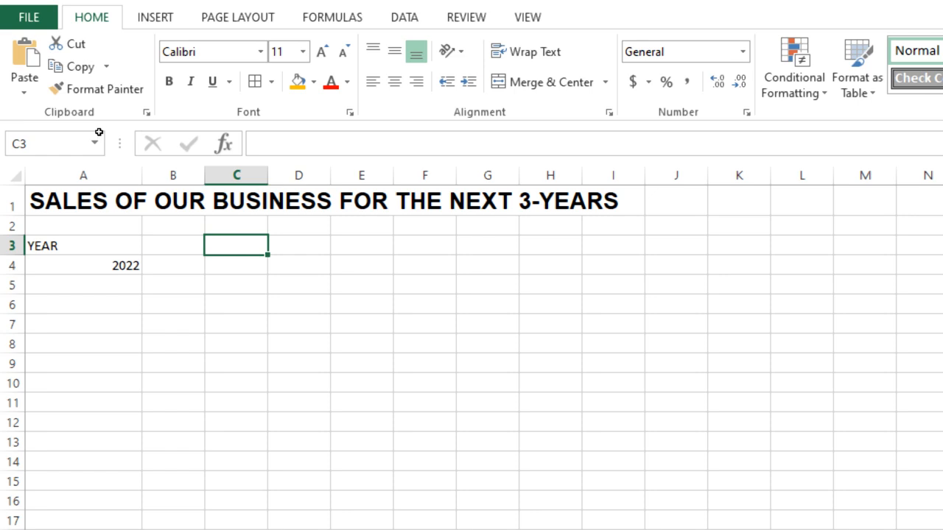
key("Left")
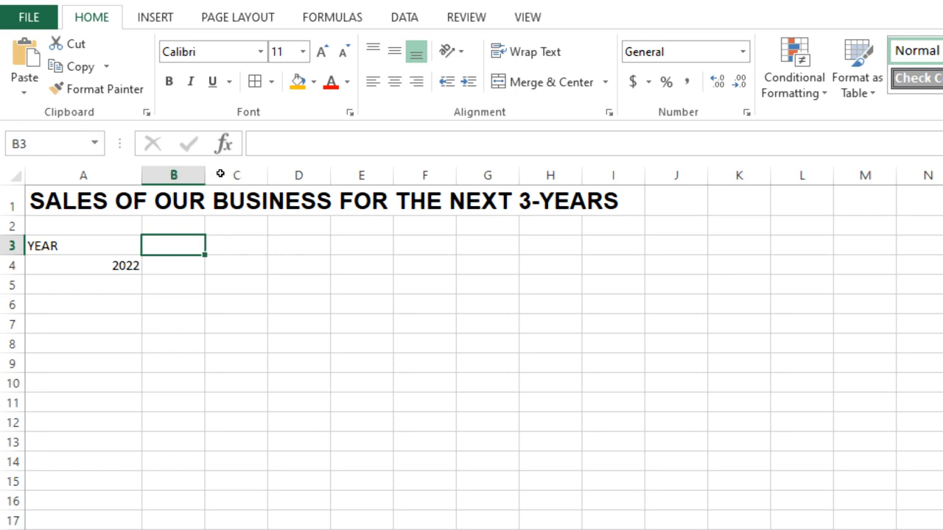
type("sALES")
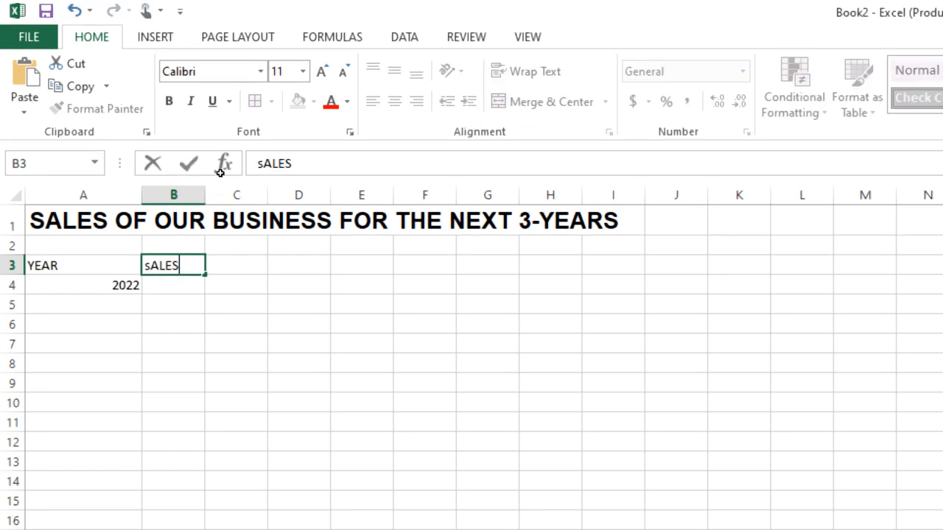
key("BackSpace")
key("BackSpace")
key("BackSpace")
key("BackSpace")
key("BackSpace")
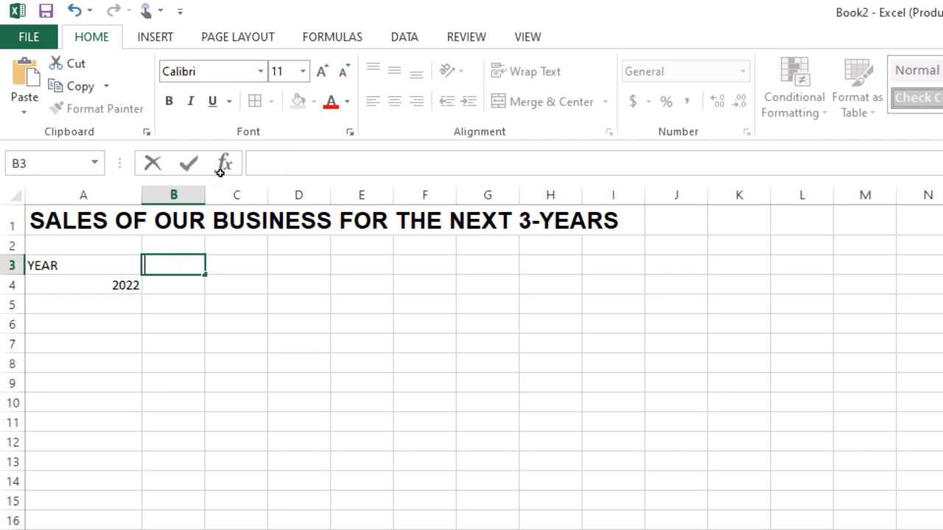
type("SALE")
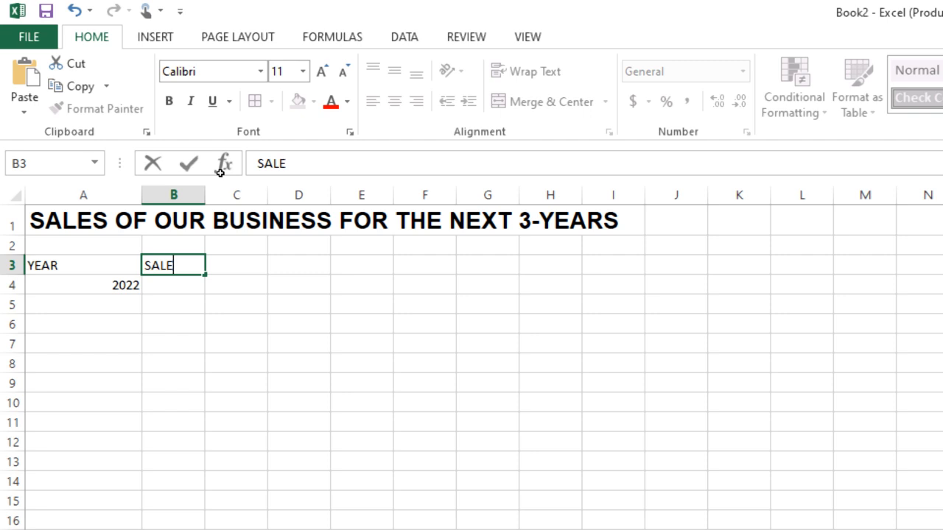
type("S GROWT")
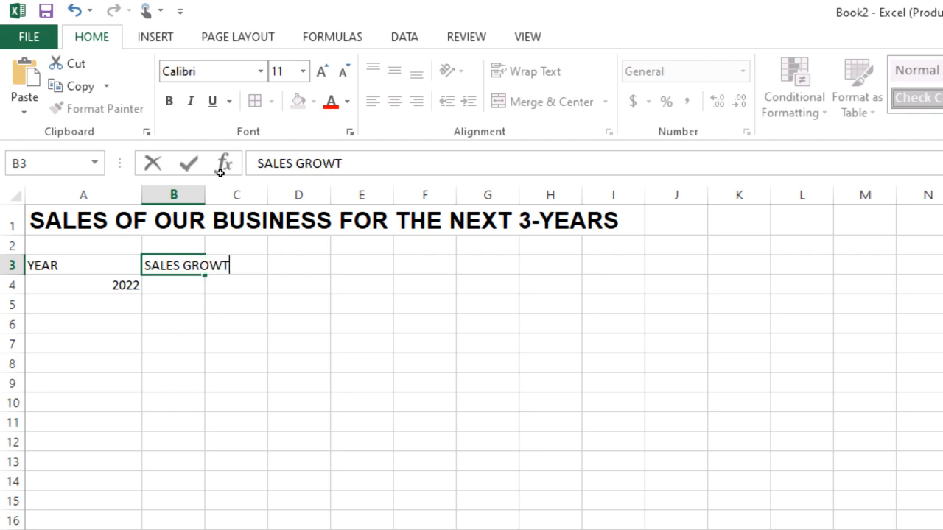
type("H RAHE")
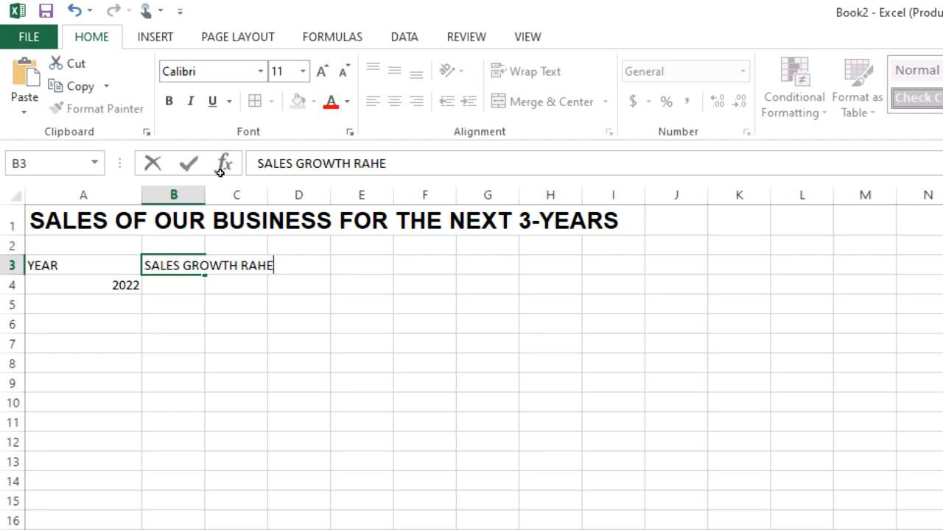
key("BackSpace")
key("BackSpace")
type("TE")
key("Tab")
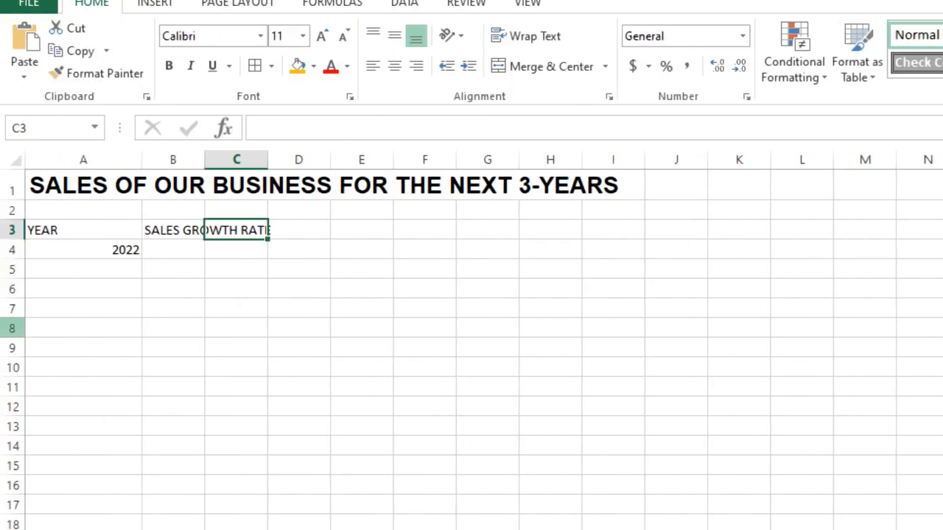
Enter the heading MARKET GROWTH RATE in C3.
type("MARKE")
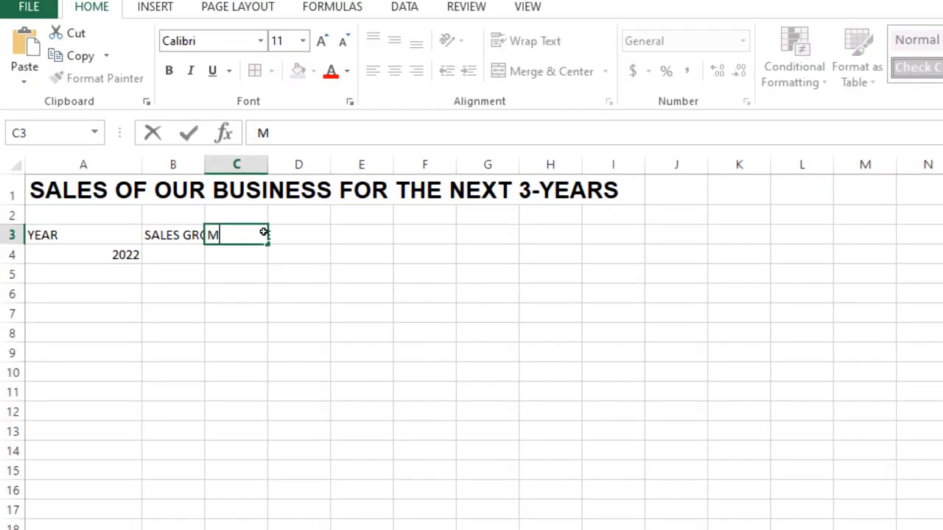
type("T ")
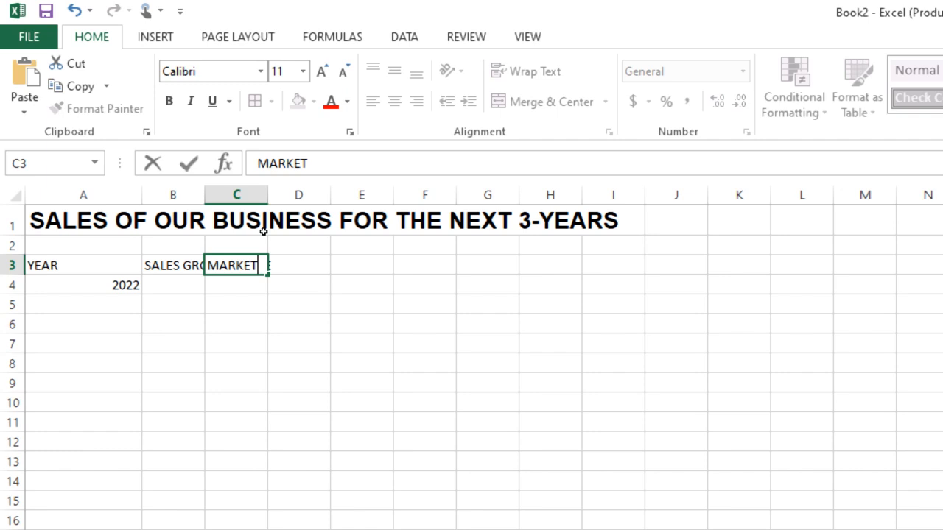
type("GROWH")
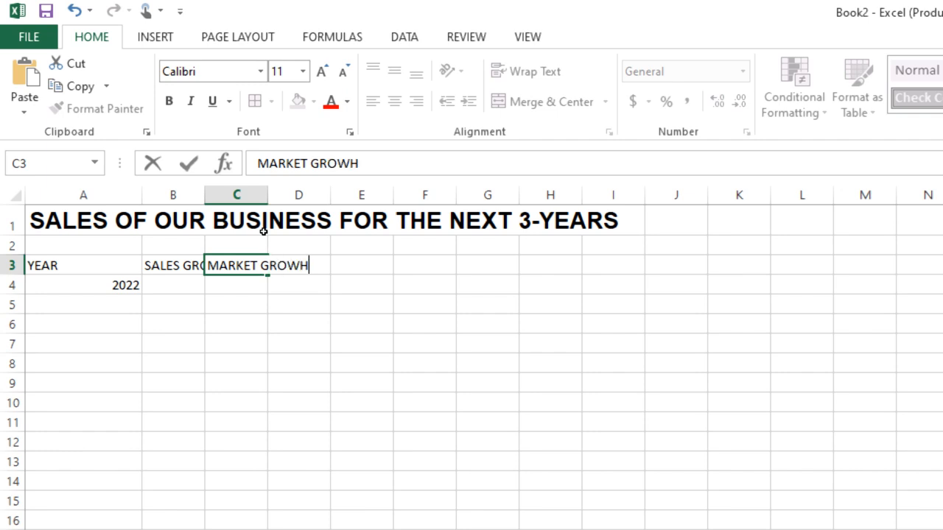
key("BackSpace")
type("TH RATE")
key("Tab")
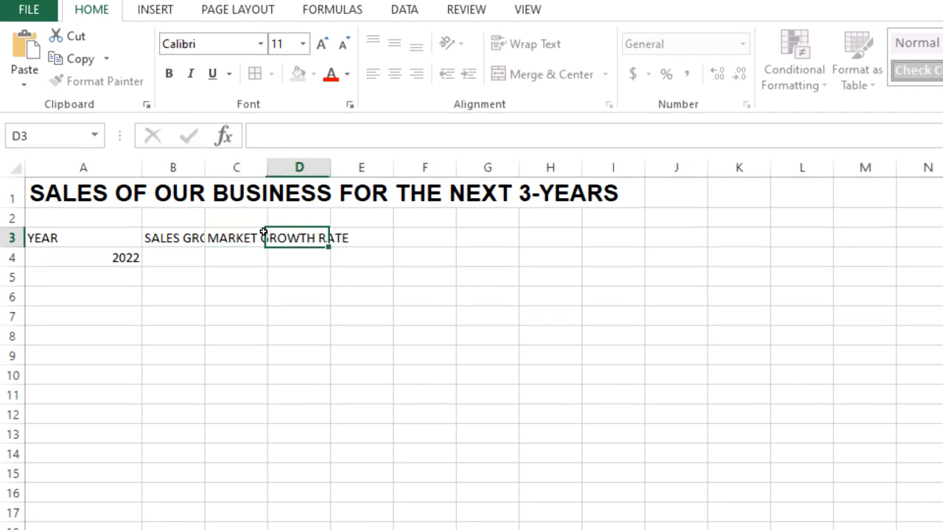
Enter the heading SALES REVENUE in D3.
type("SA")
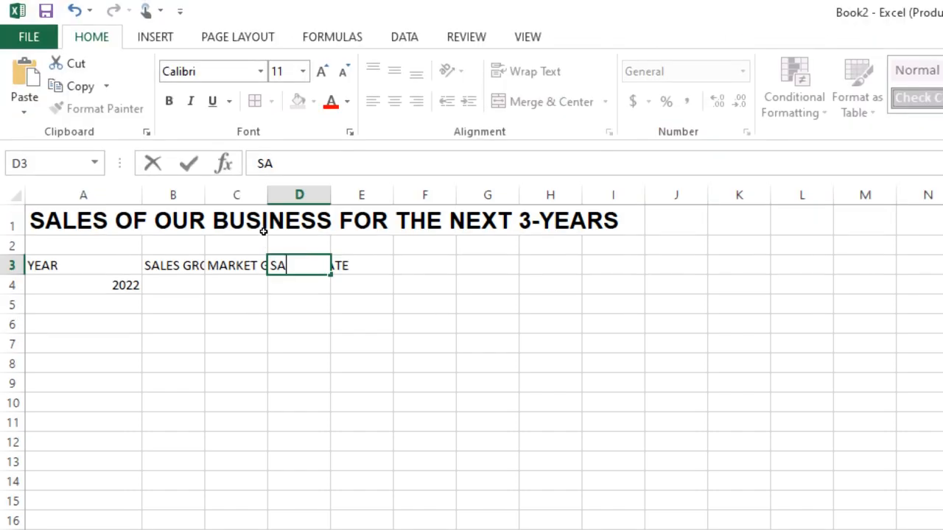
type("LES R")
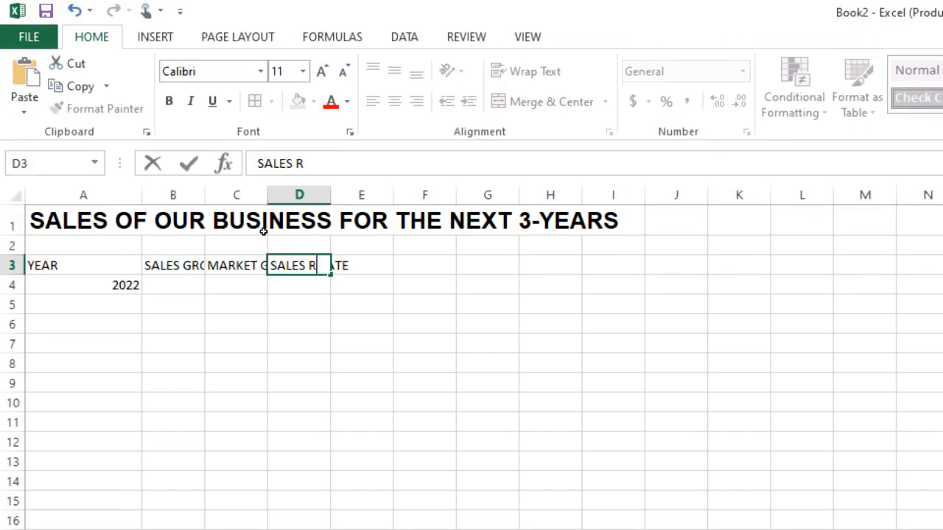
type("EVENUE")
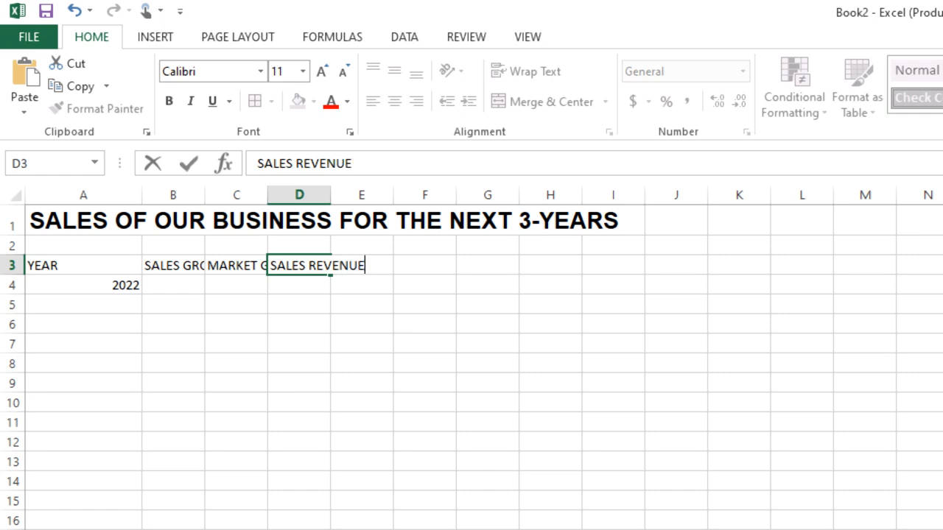
key("Return")
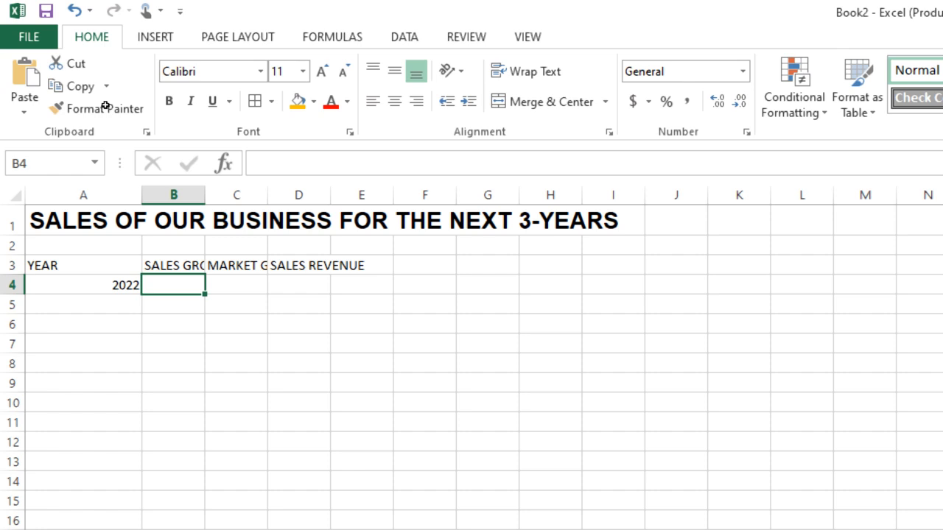
Widen columns B, C and D so their full headings fit.
left_click_drag(206, 195, 278, 194)
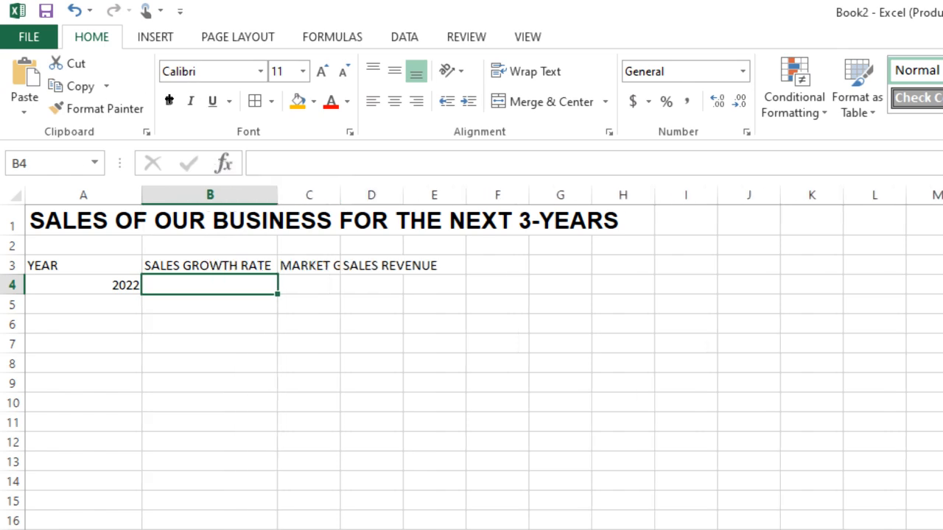
left_click_drag(340, 194, 406, 194)
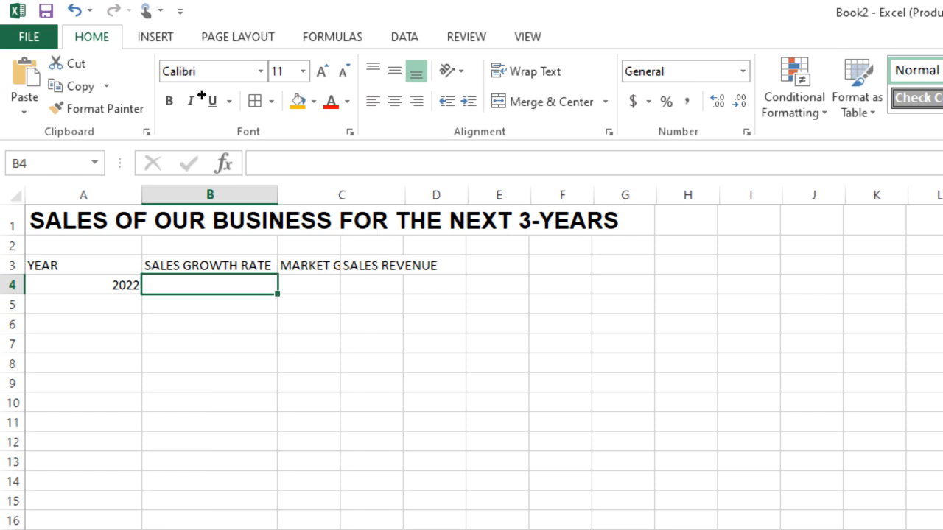
left_click_drag(405, 195, 438, 194)
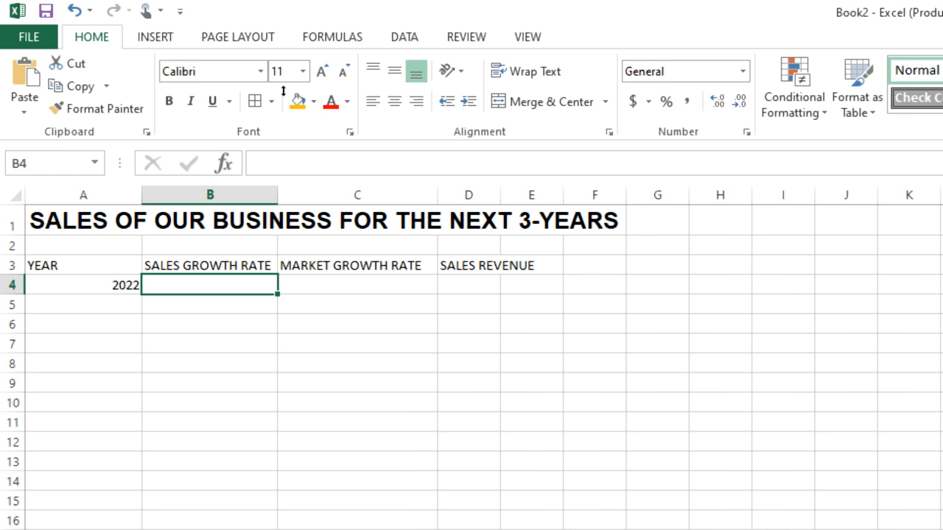
left_click_drag(500, 195, 553, 194)
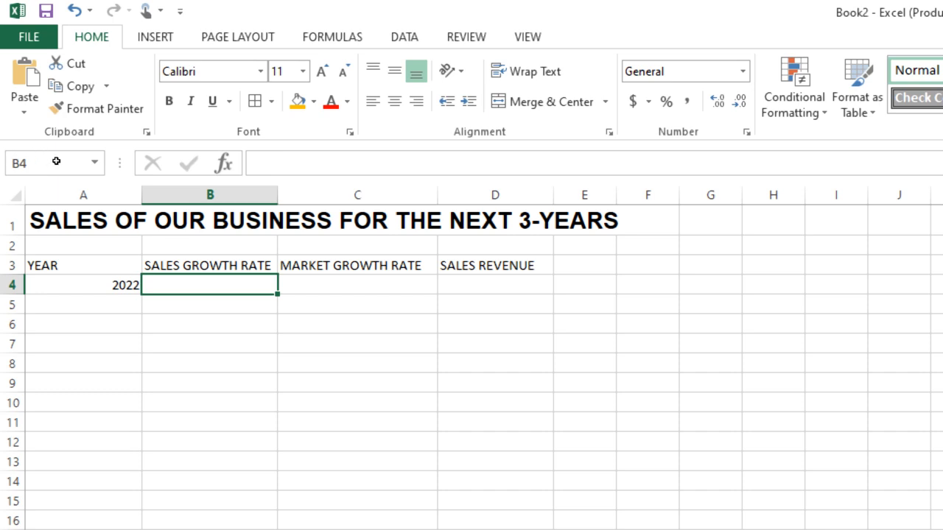
Enter 100,000 as the 2022 sales revenue in D4.
key("Return")
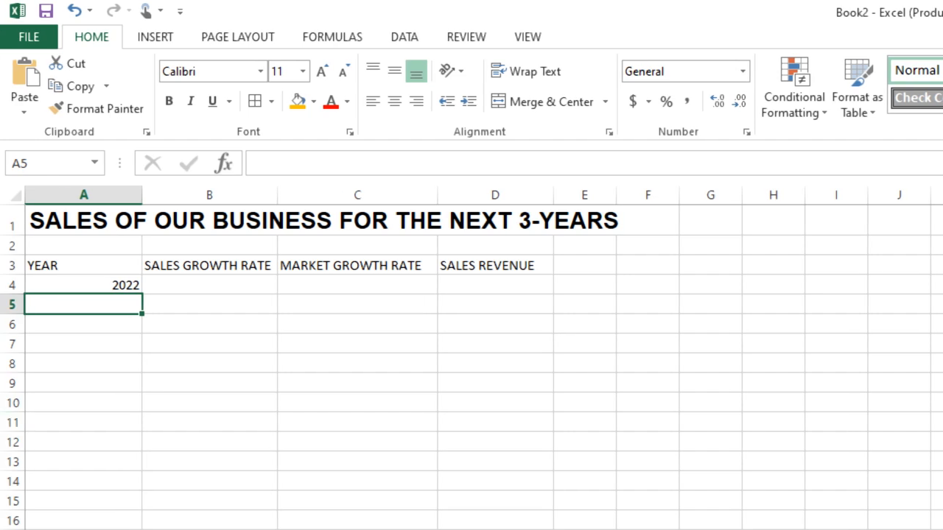
key("Up")
key("Right")
key("Right")
key("Right")
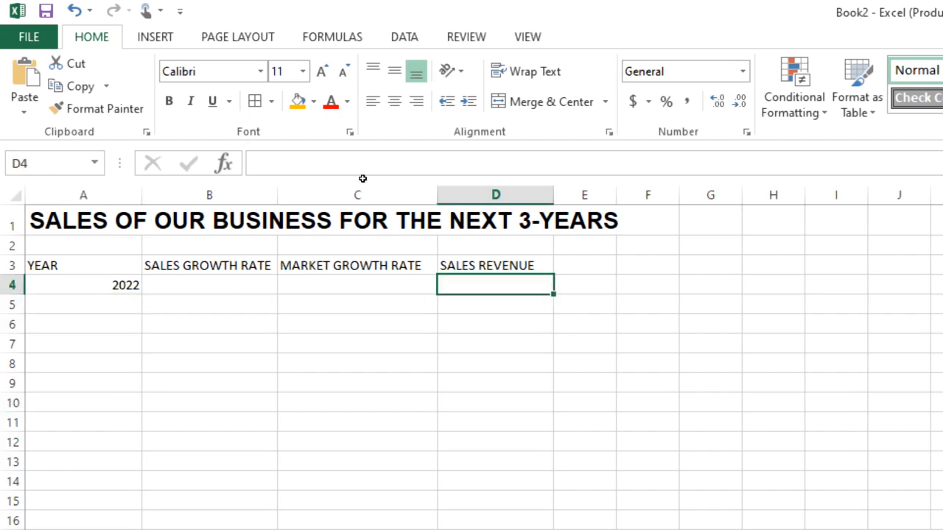
type("100")
type(",")
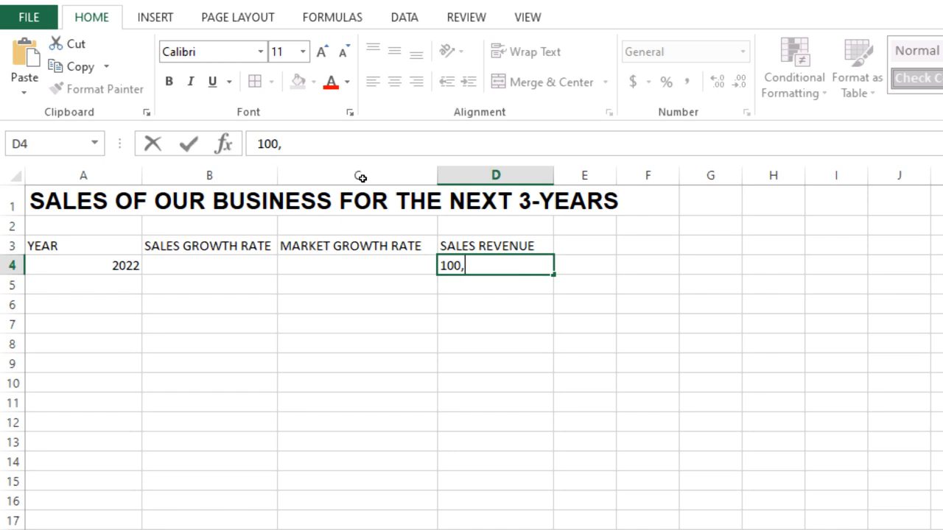
type("000")
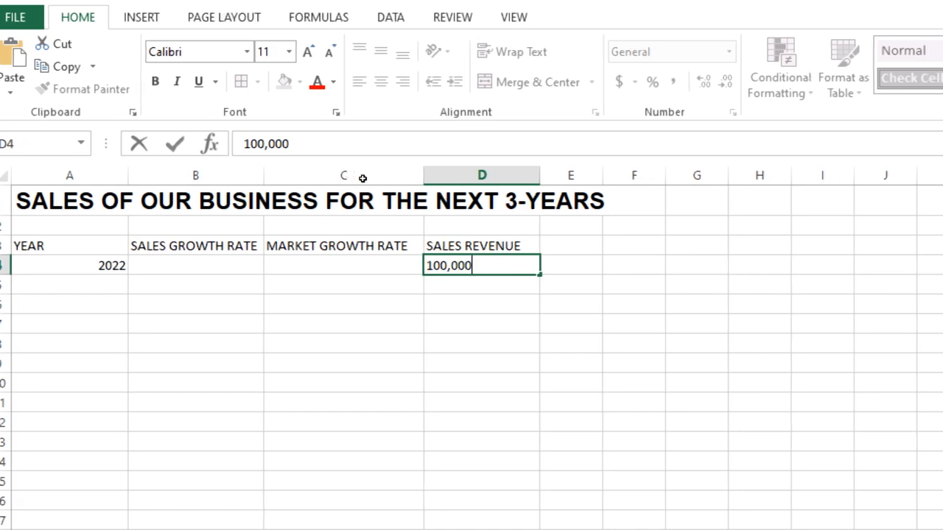
key("Return")
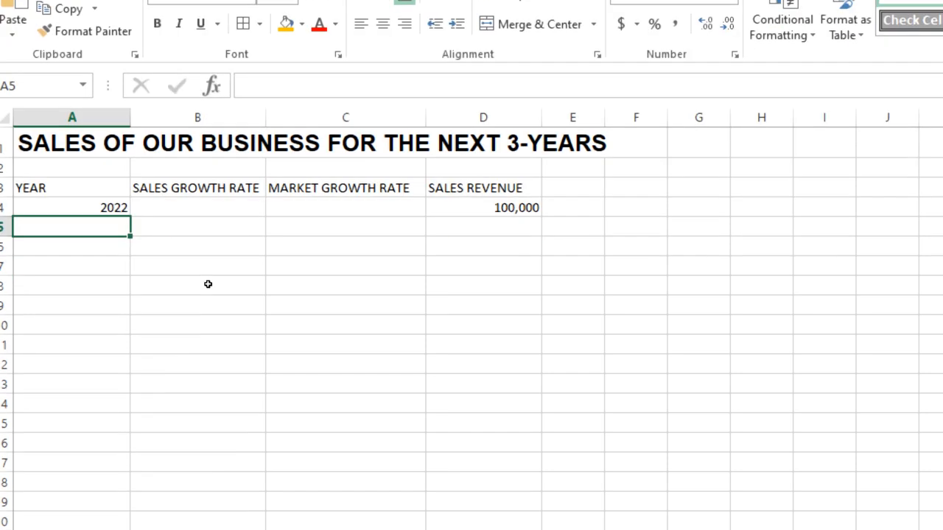
Enter the years 2023, 2024 and 2025 in A5 to A7, below 2022.
type("2023")
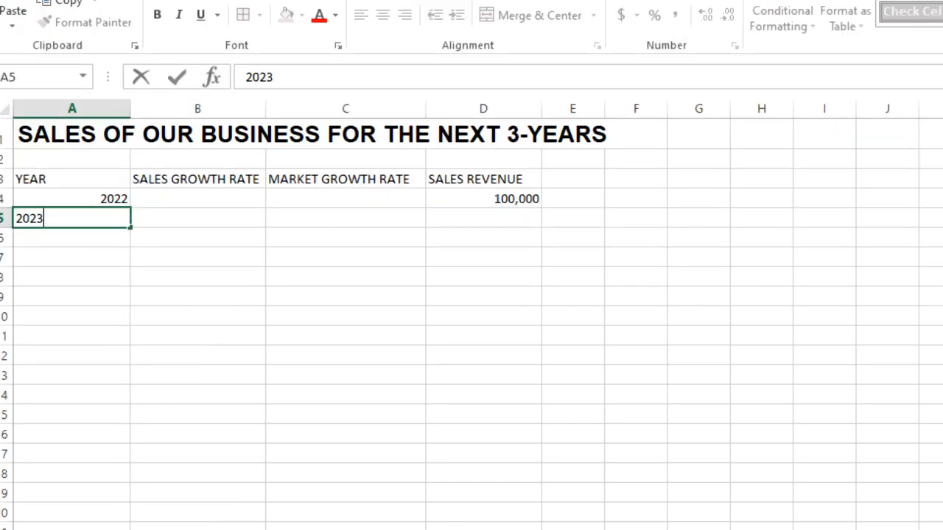
key("Return")
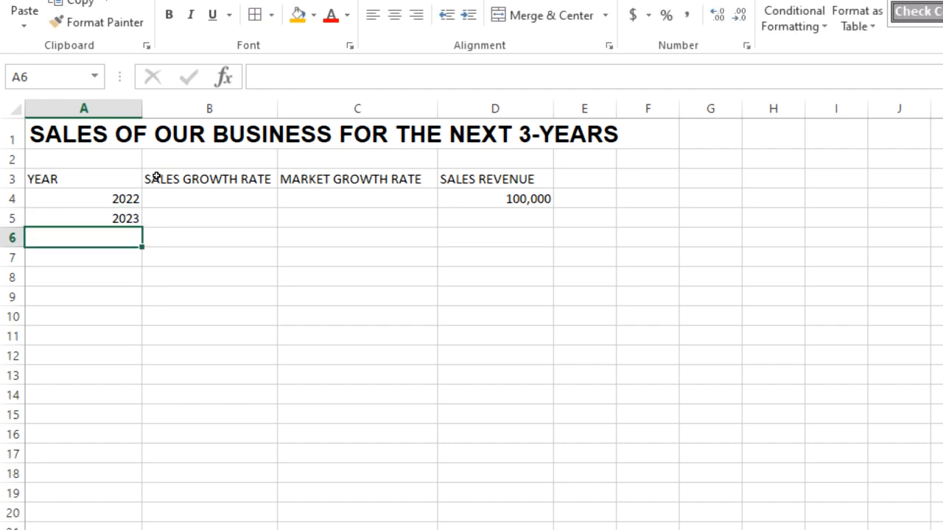
type("2024")
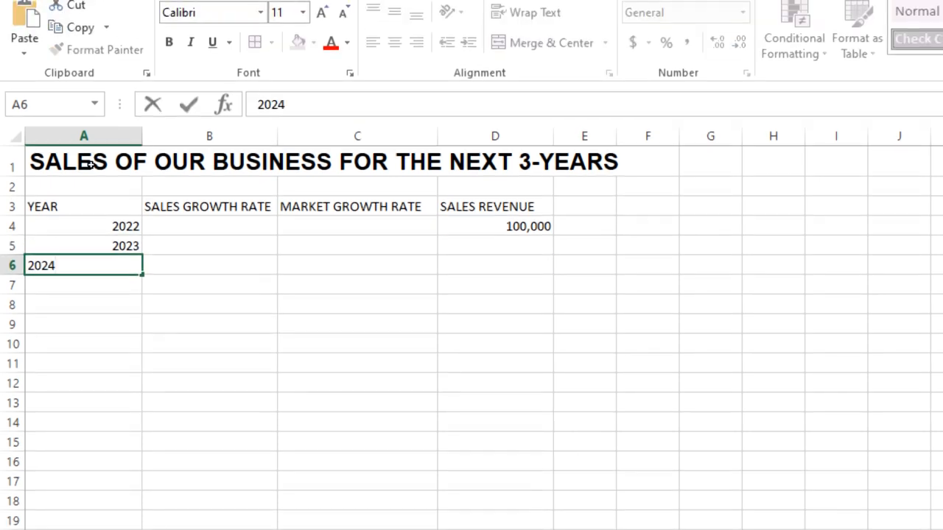
key("Return")
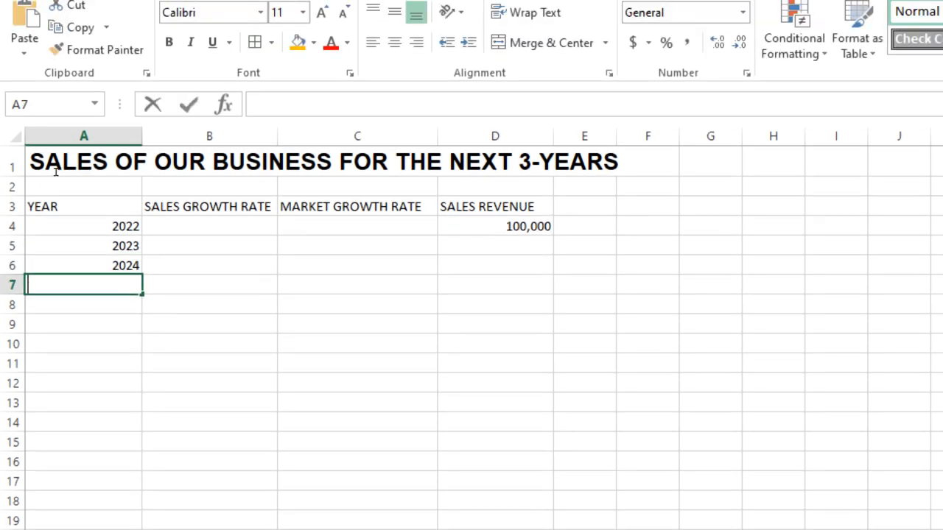
type("202")
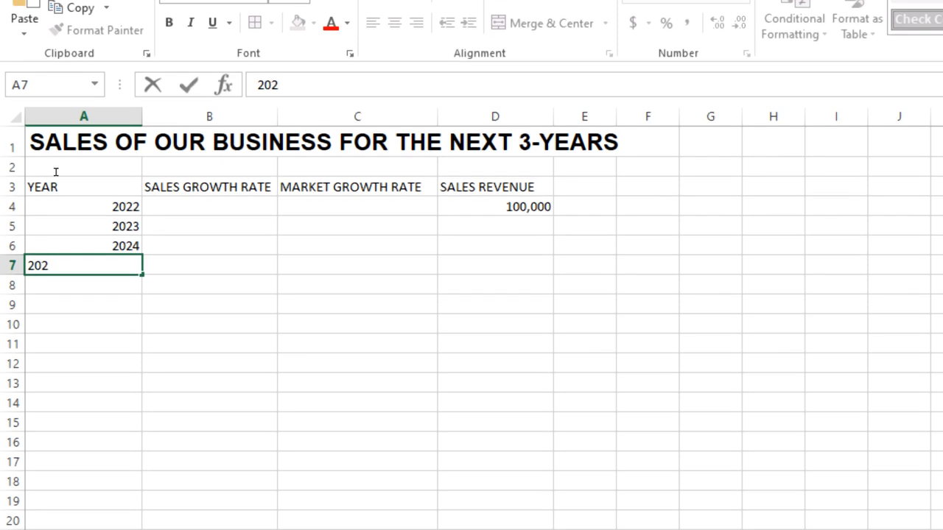
type("65")
key("BackSpace")
key("BackSpace")
type("5")
Enter a 10% sales growth rate for 2023 in B5 and fill it down to B7.
left_click(174, 225)
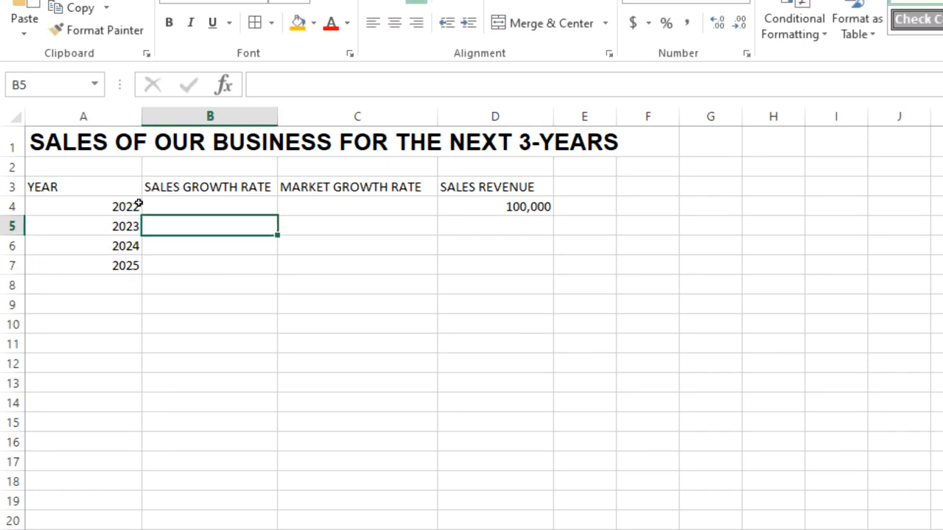
type("10")
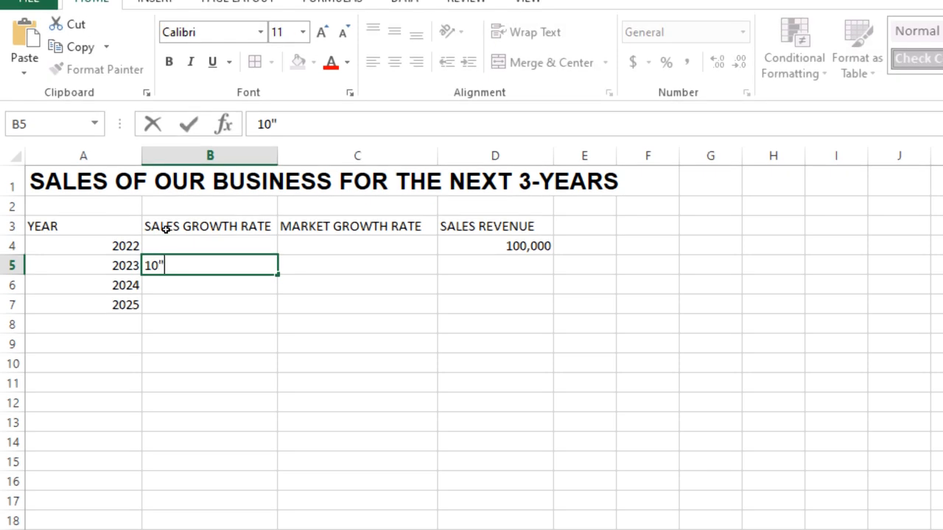
type("%")
key("Return")
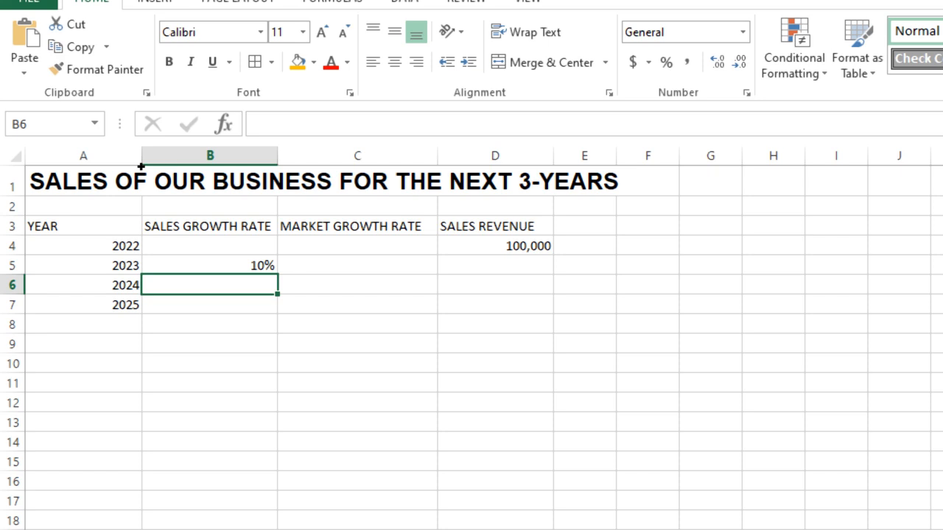
key("Up")
key("Right")
key("Left")
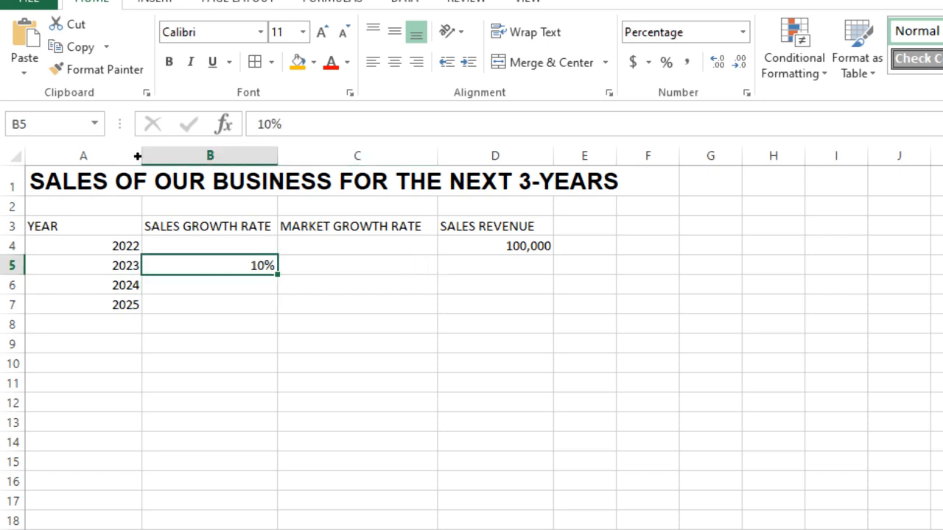
double_click(277, 275)
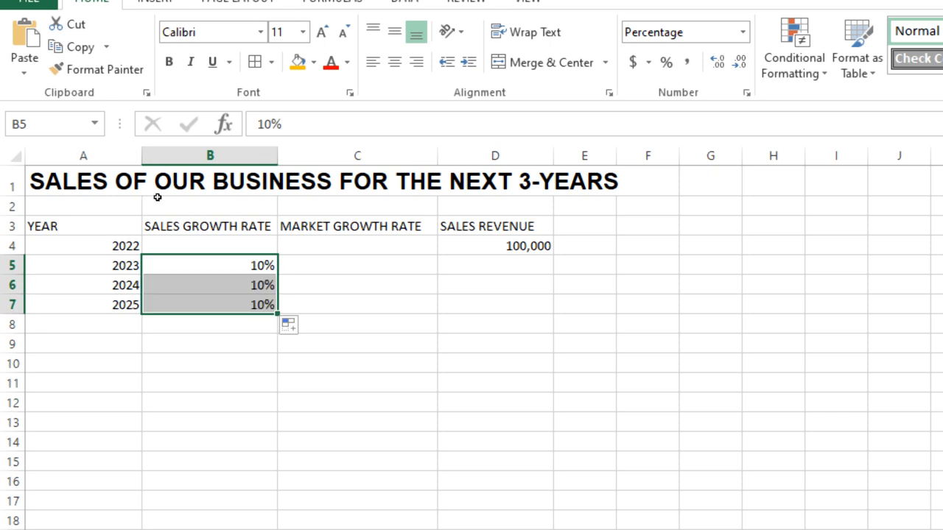
Enter a 5% market growth rate for 2023 in C5 and fill it down to C7.
key("Right")
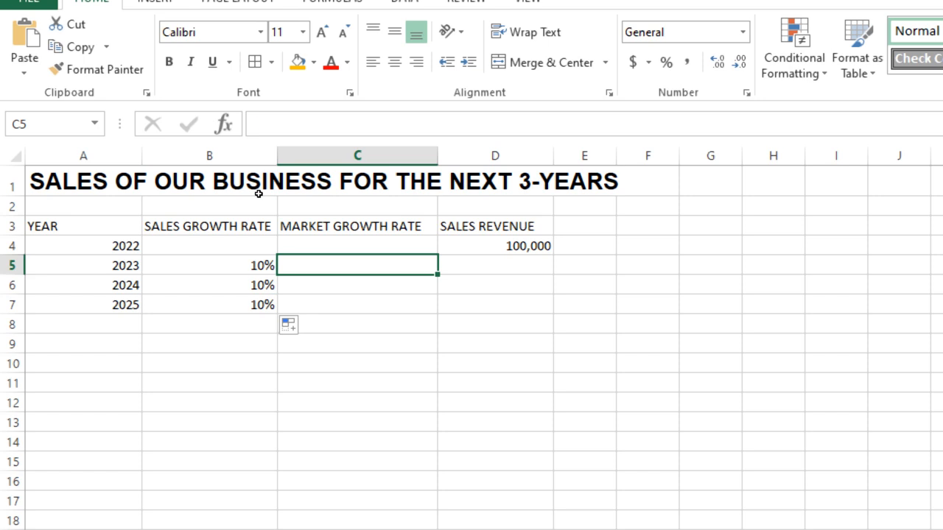
type("5%")
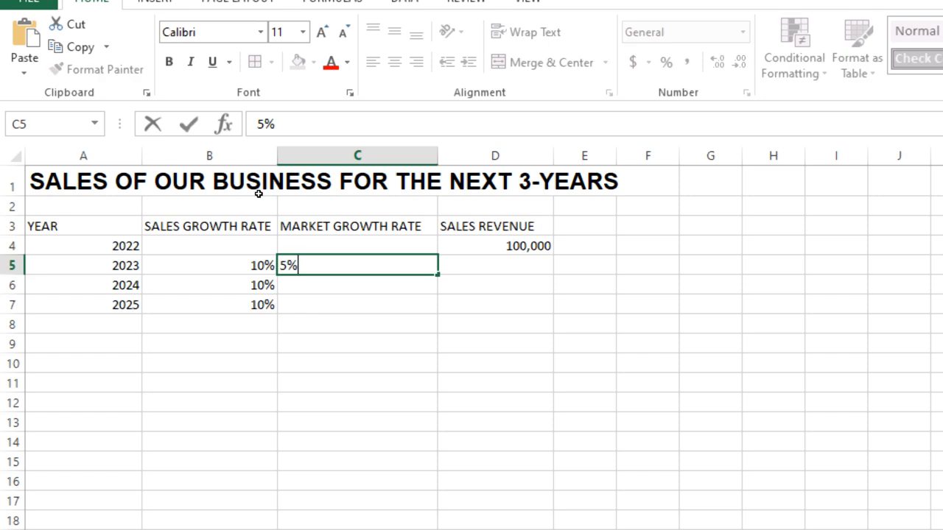
left_click(324, 324)
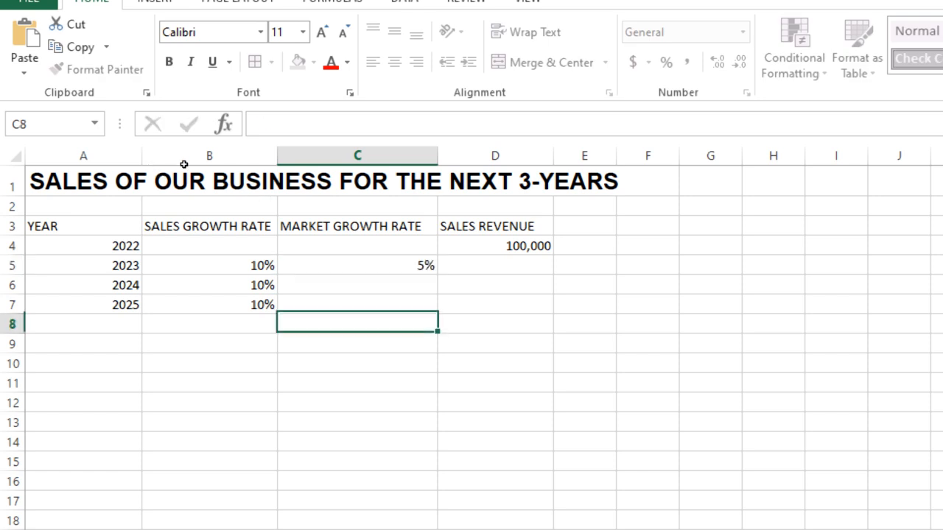
left_click(405, 265)
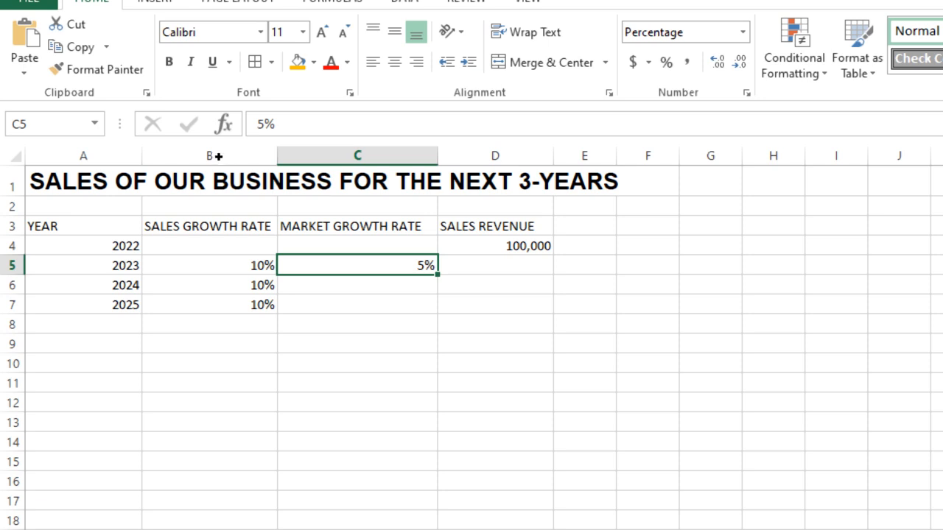
double_click(438, 274)
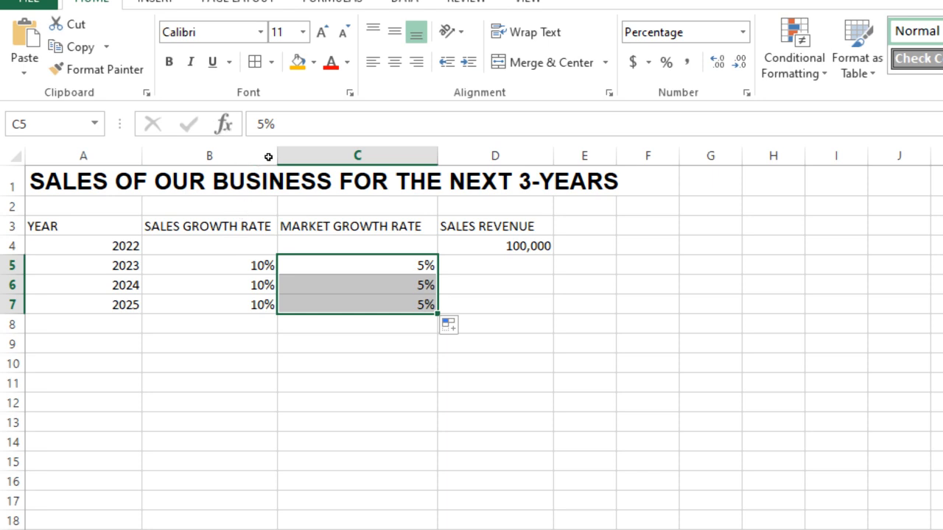
Examine the sales revenue formula written in the notes in Q13, beside the table.
key("Right")
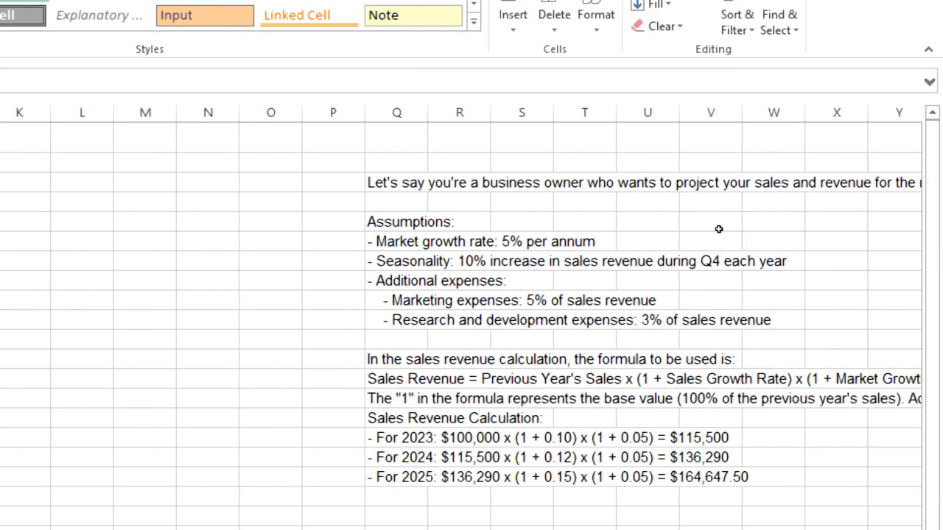
left_click(522, 378)
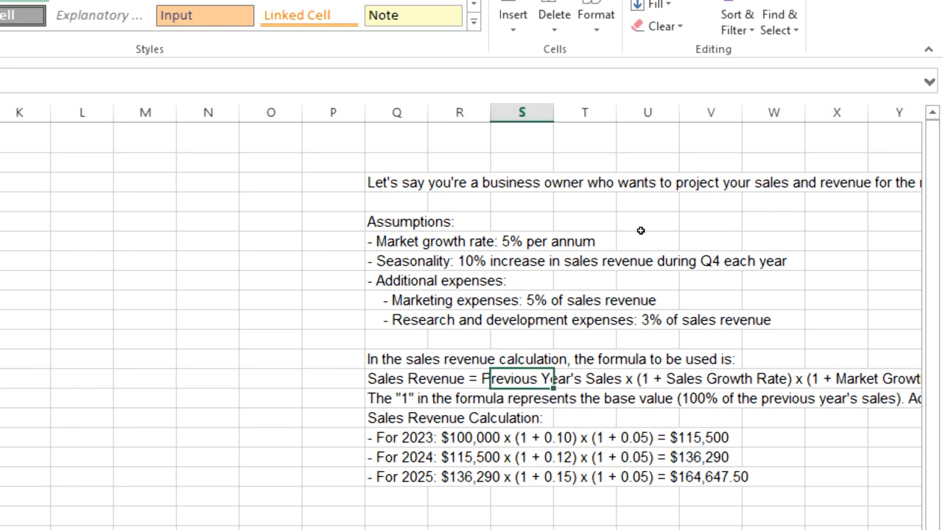
left_click_drag(380, 379, 864, 379)
left_click_drag(904, 231, 764, 230)
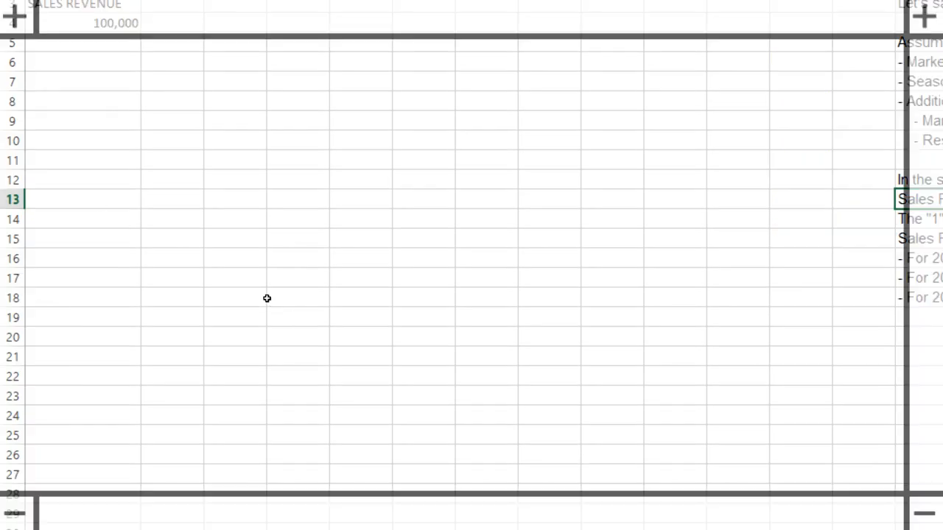
scroll(265, 296, "left", 3)
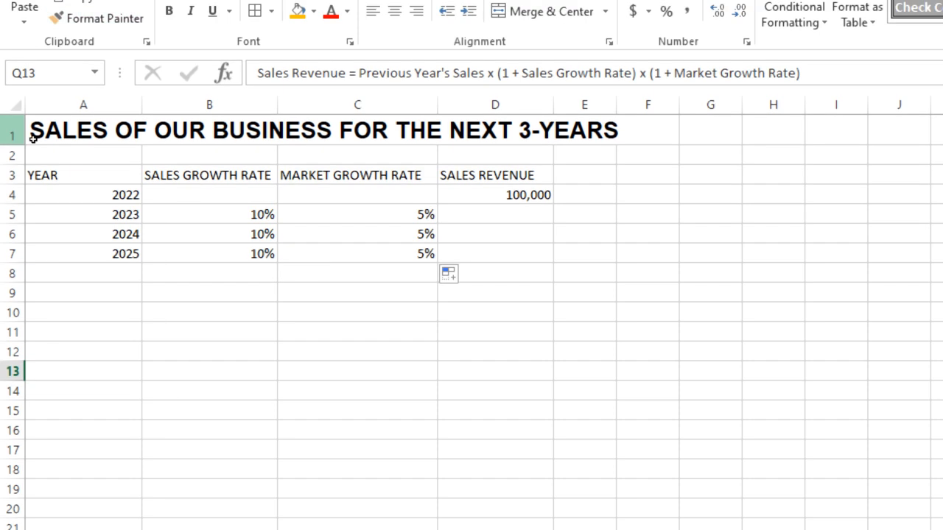
Enter the formula =D4*(1+B5)*(1+C5) in D5 to calculate the 2023 sales revenue.
left_click(455, 213)
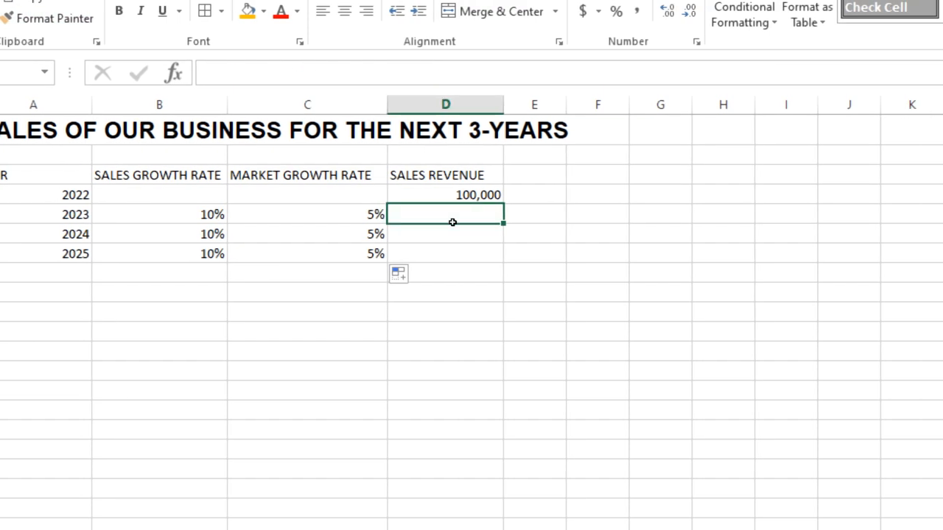
type("=")
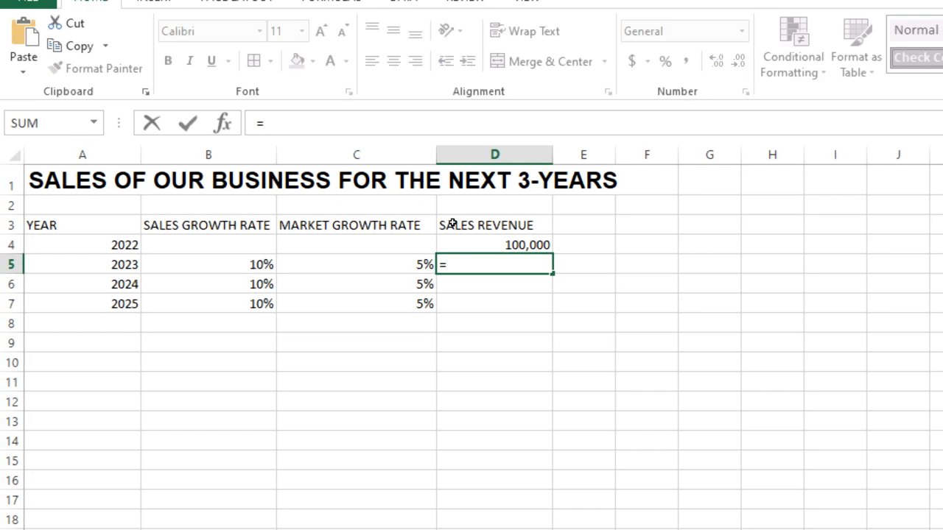
key("Up")
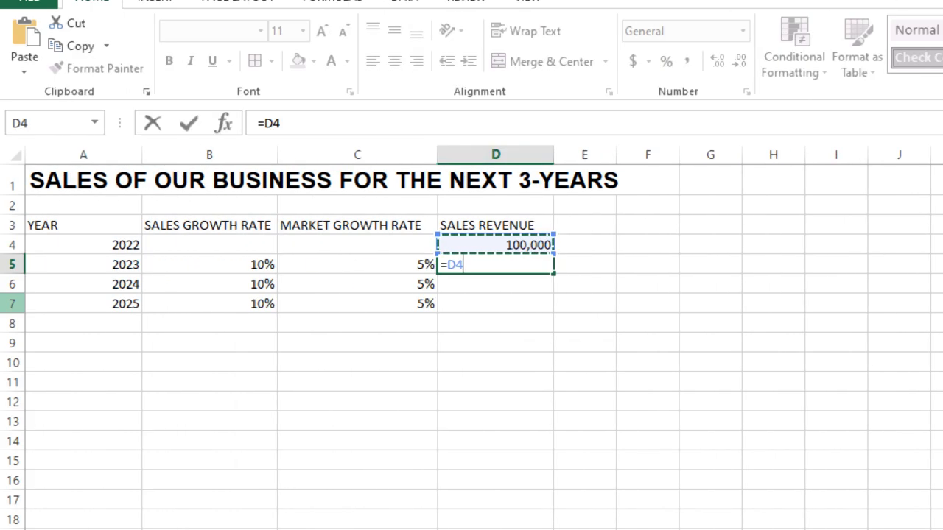
type("*(")
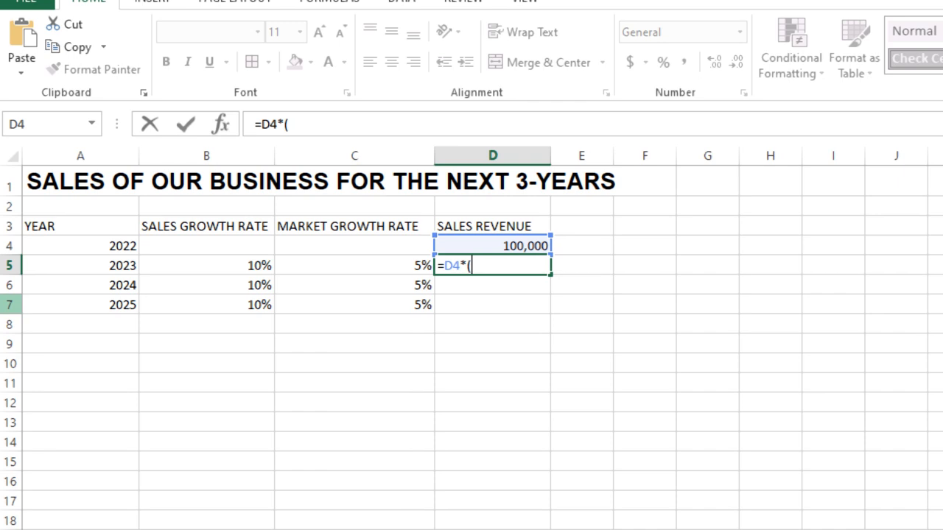
type("1")
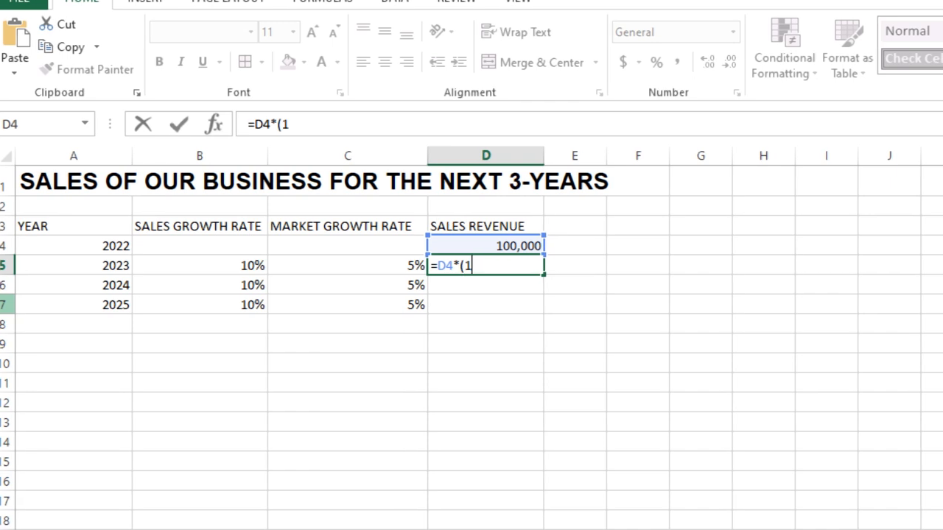
type("+")
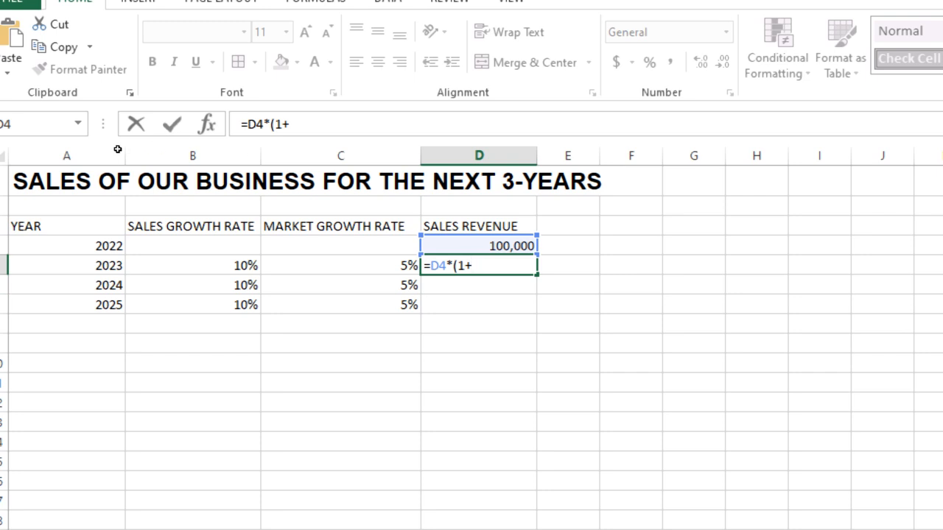
left_click(193, 265)
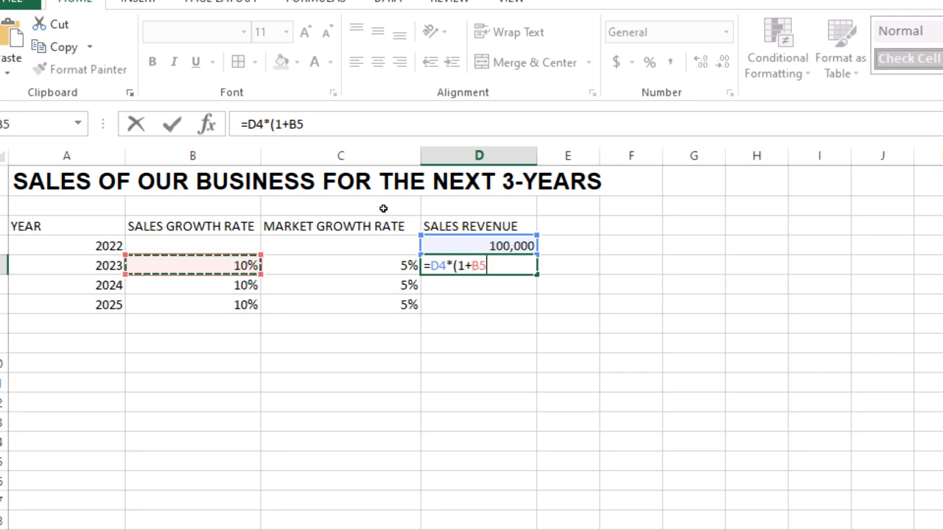
type(")")
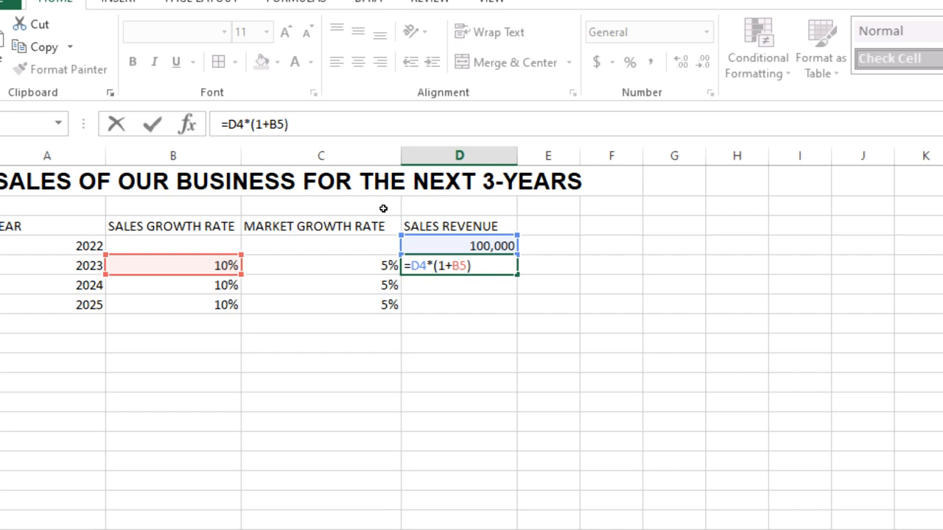
type("*(")
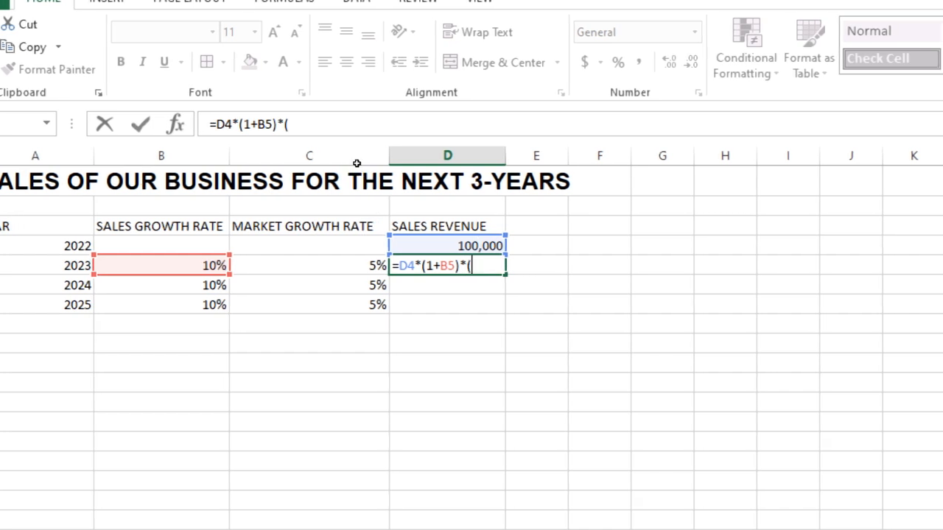
type("1")
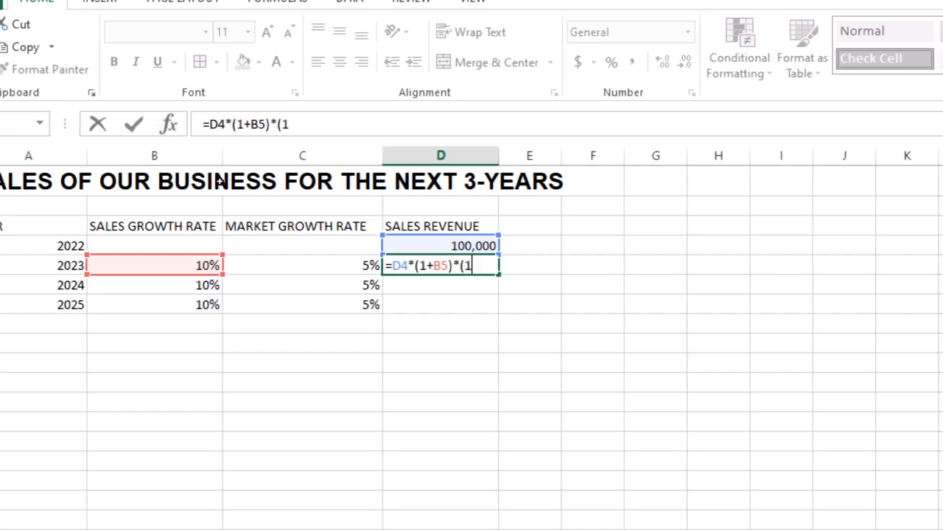
type("+")
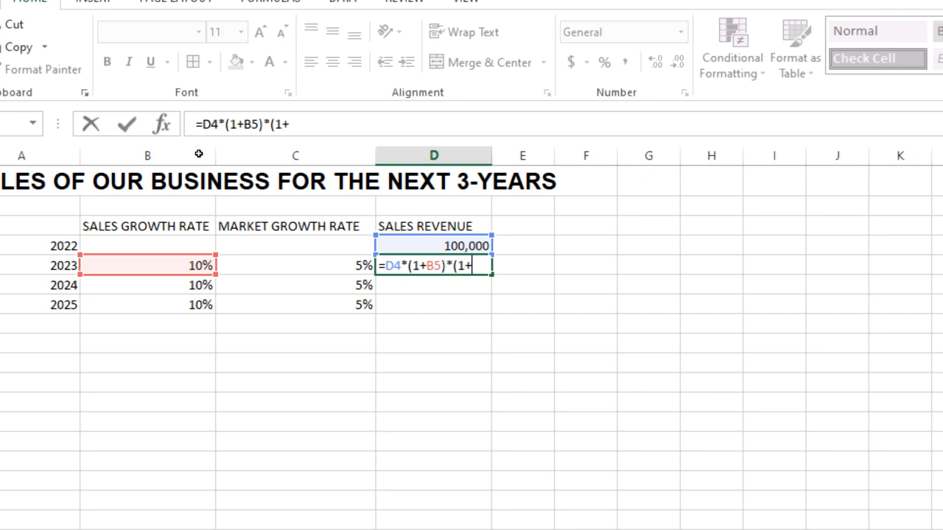
key("Left")
type(")")
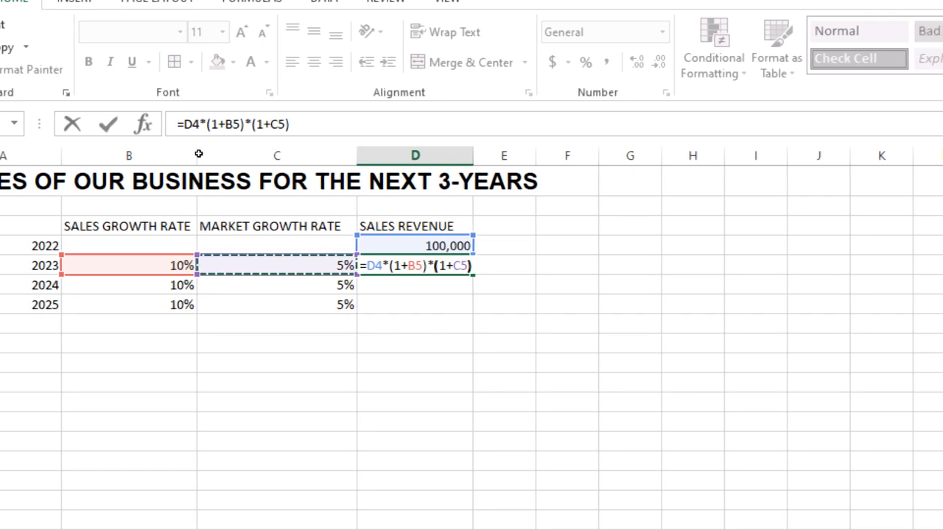
key("Return")
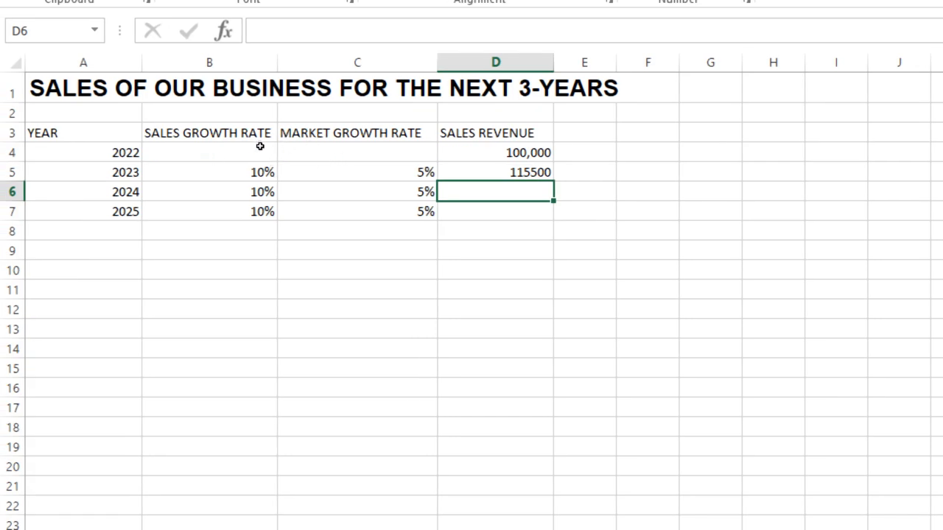
Fill the sales revenue formula in D5 down to D7 for 2024 and 2025.
key("Up")
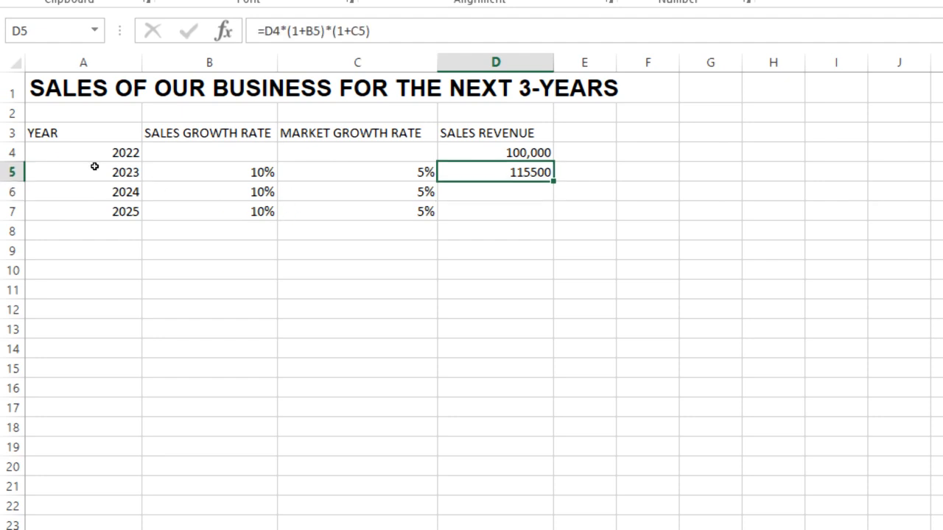
key("Down")
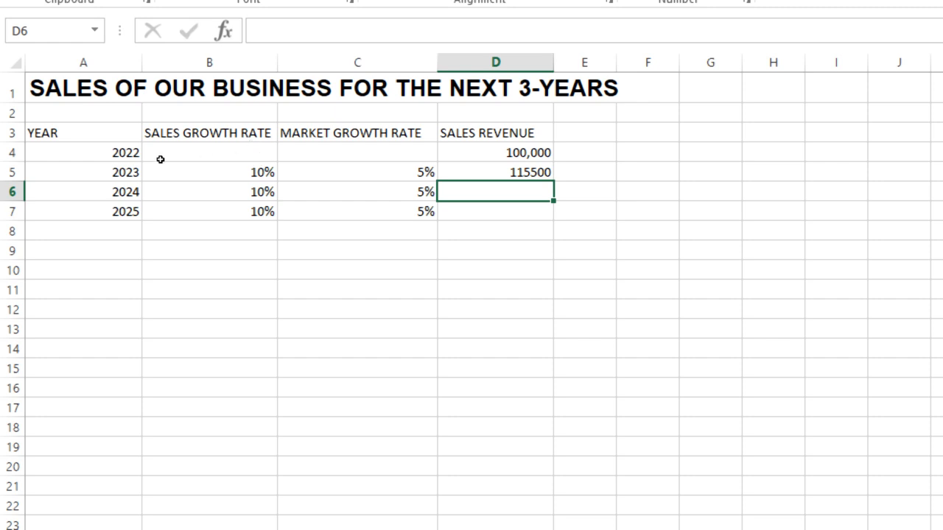
key("Up")
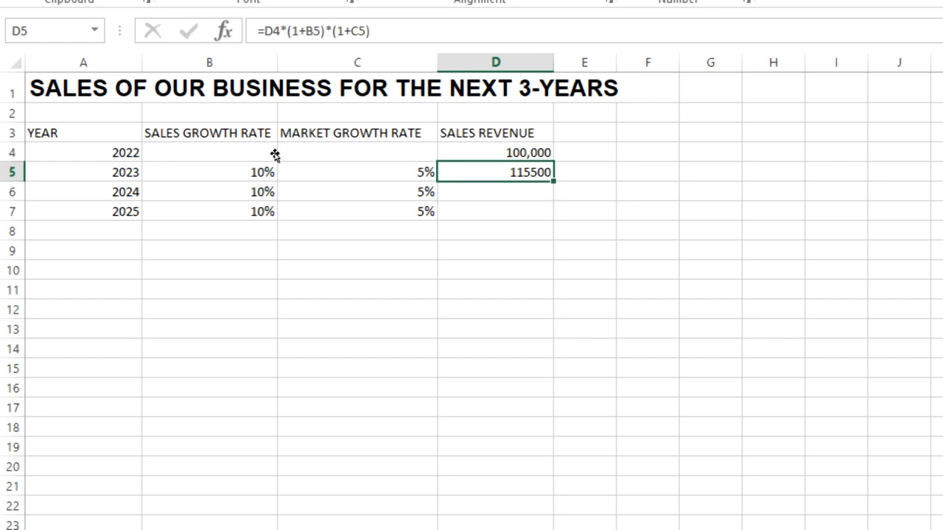
key("shift+Down")
key("shift+Down")
key("ctrl+d")
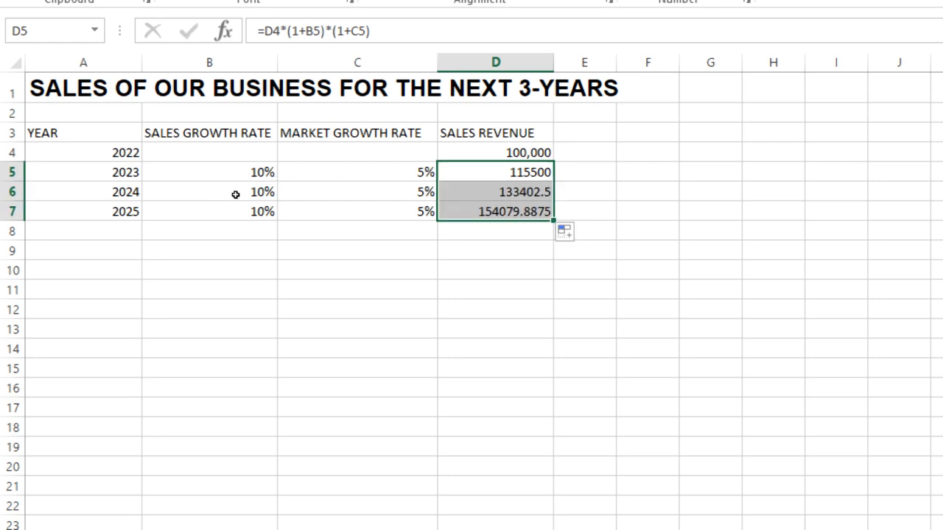
key("Down")
key("Down")
key("Down")
key("Down")
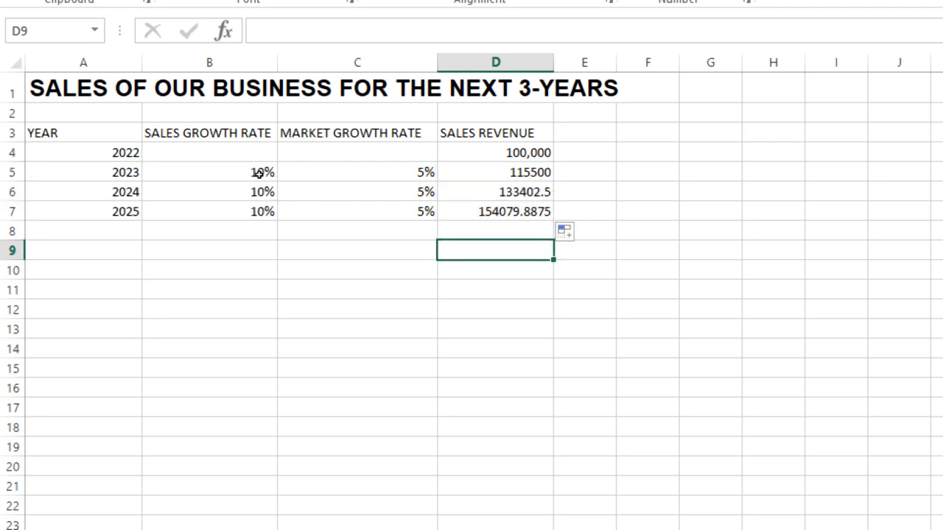
Remove the decimal places from the 2024 and 2025 sales revenue in D6 and D7.
key("Up")
key("Up")
key("Up")
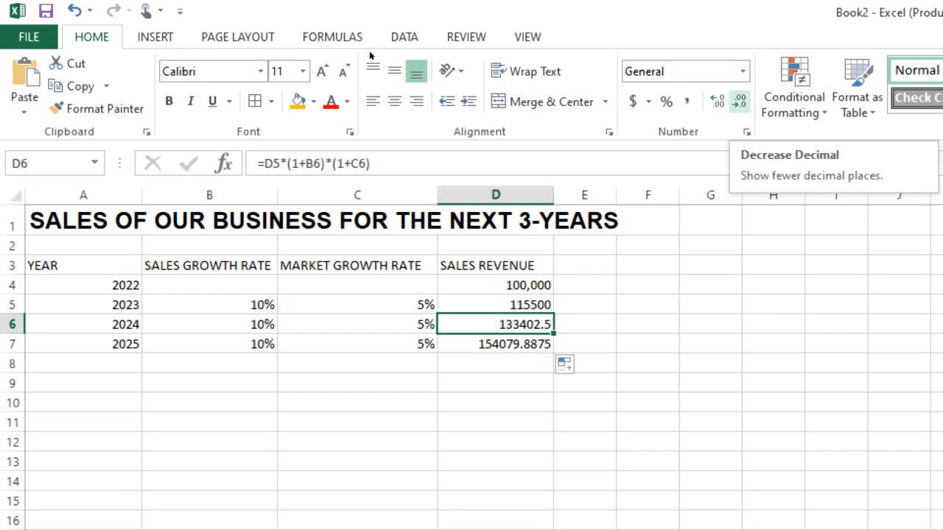
left_click(740, 101)
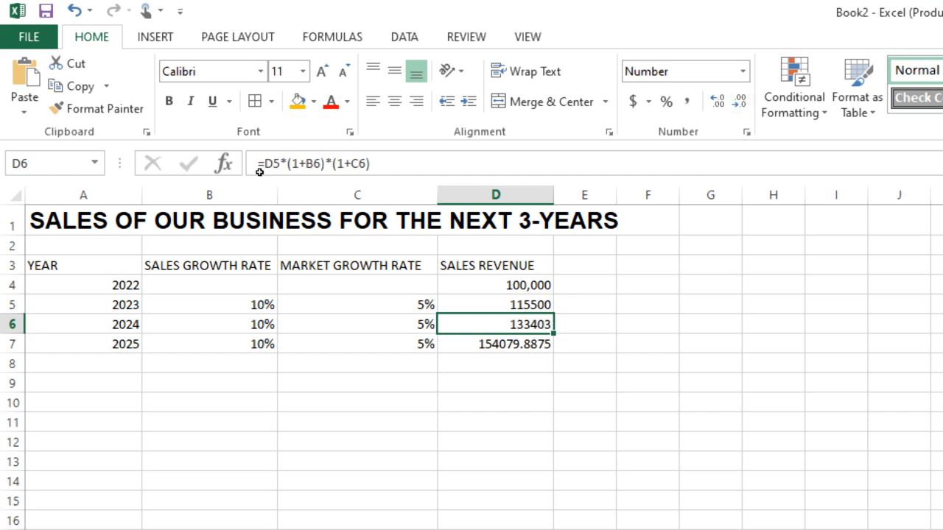
key("Down")
left_click(740, 101)
left_click(740, 101)
left_click(739, 101)
left_click(739, 101)
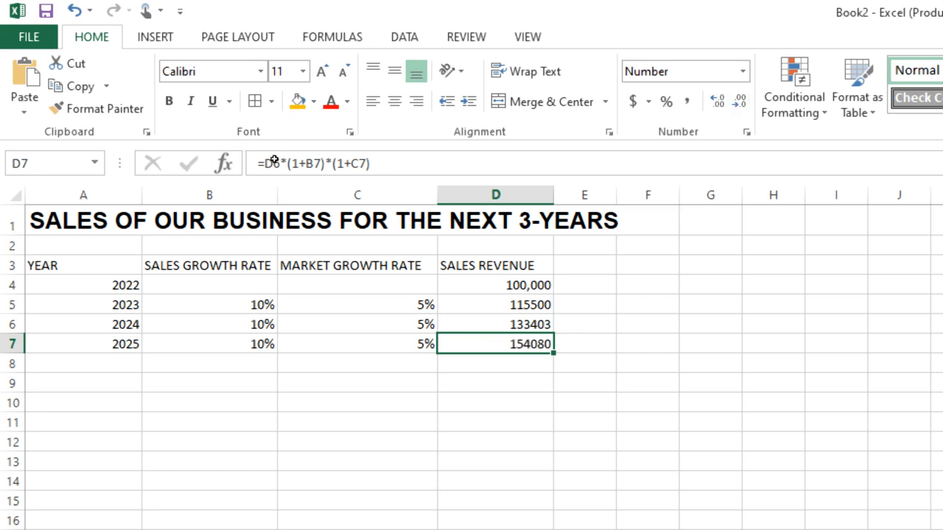
Apply the Comma Style number format to the sales revenue values in D4 to D7.
left_click_drag(527, 285, 527, 344)
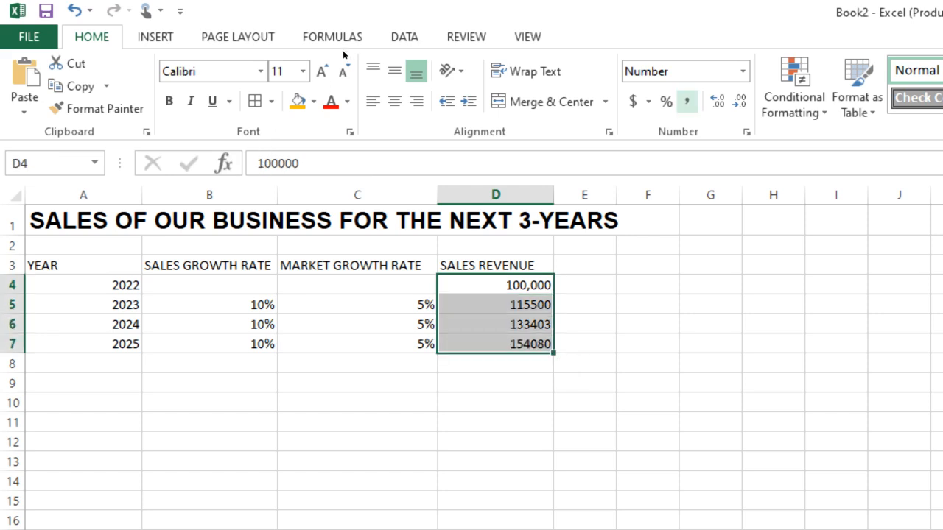
left_click(686, 101)
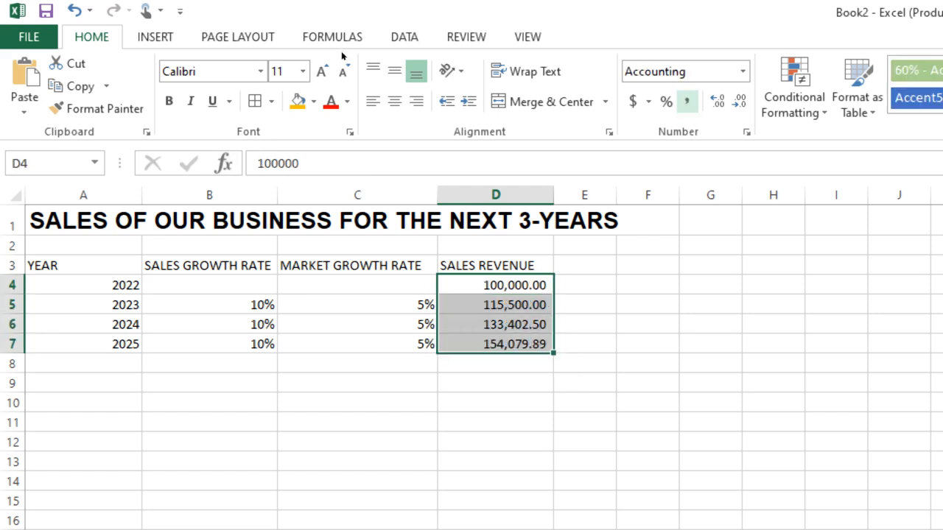
left_click(496, 344)
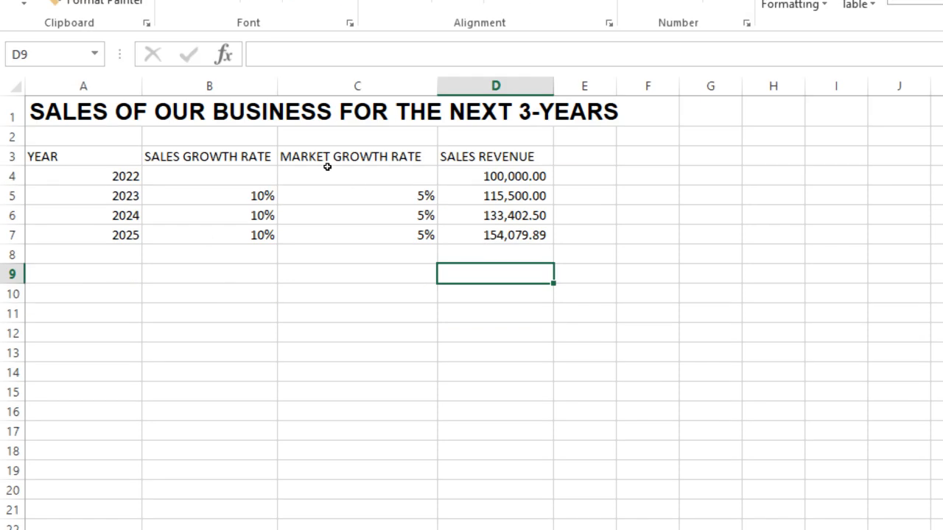
Format the sales revenue in D4 to D7 as Currency with the ₦ Edo symbol and 2 decimal places.
left_click_drag(495, 175, 505, 235)
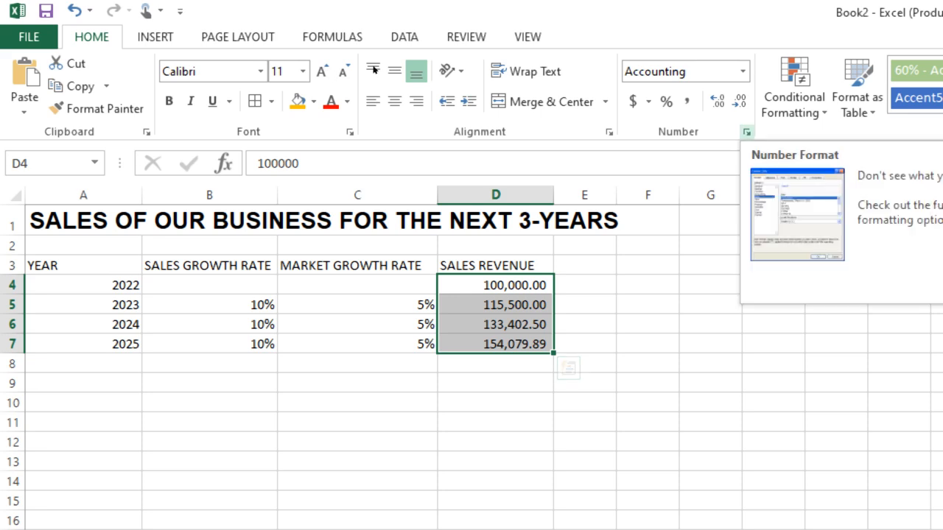
left_click(747, 133)
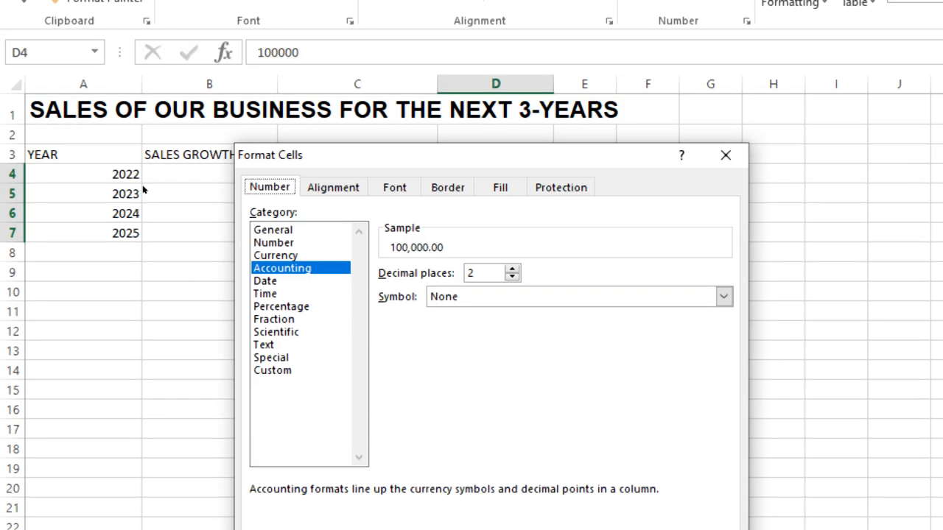
key("Up")
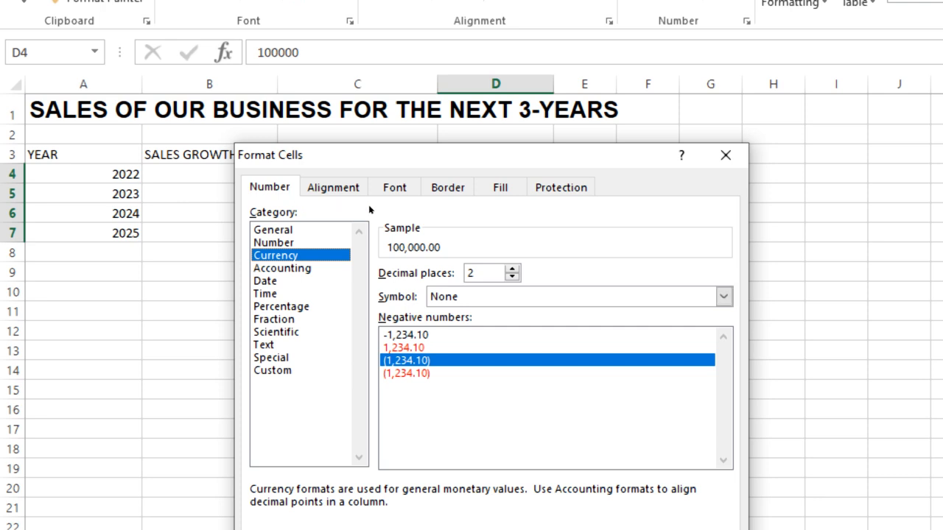
left_click(725, 297)
scroll(515, 327, "down", 1)
scroll(243, 226, "down", 3)
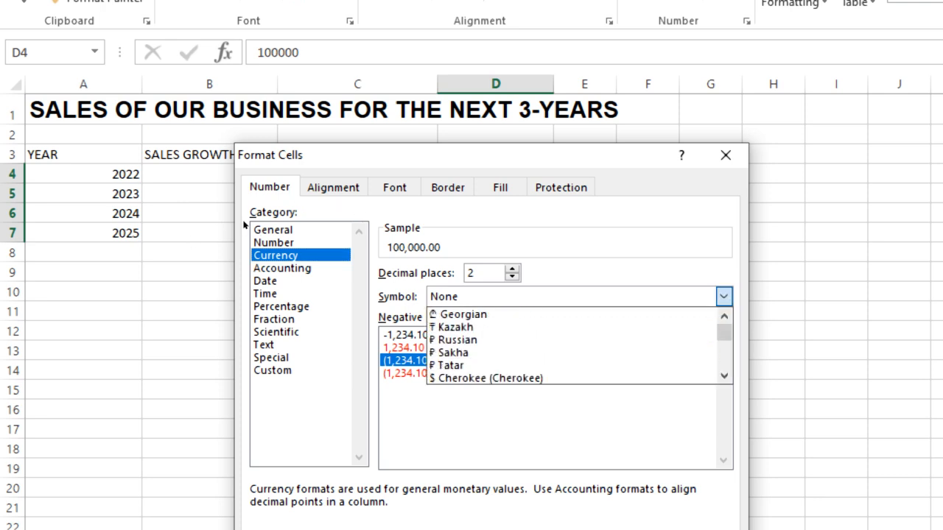
scroll(239, 230, "down", 10)
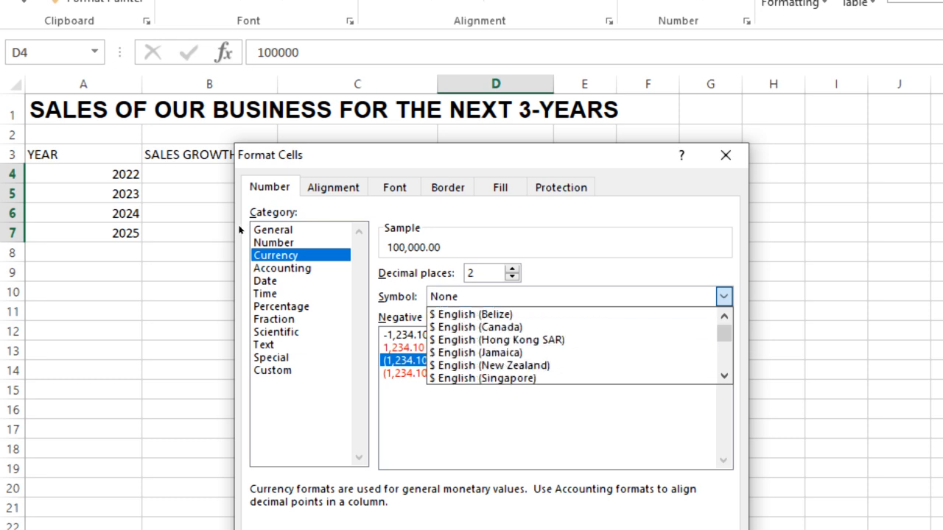
scroll(239, 230, "down", 10)
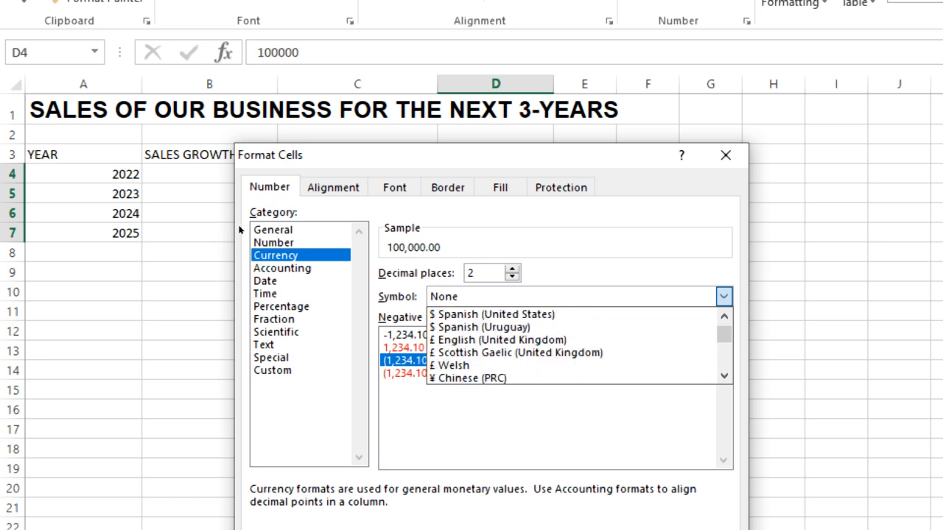
scroll(239, 230, "down", 1)
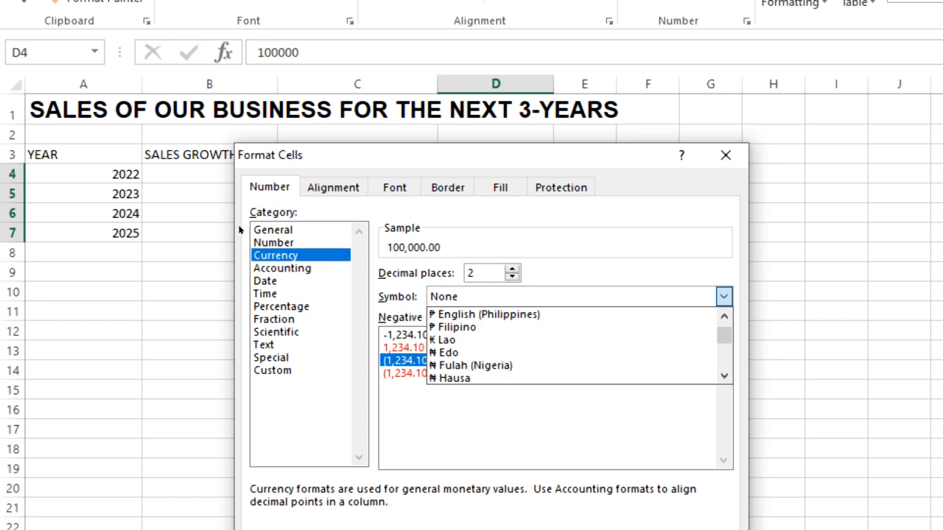
key("Return")
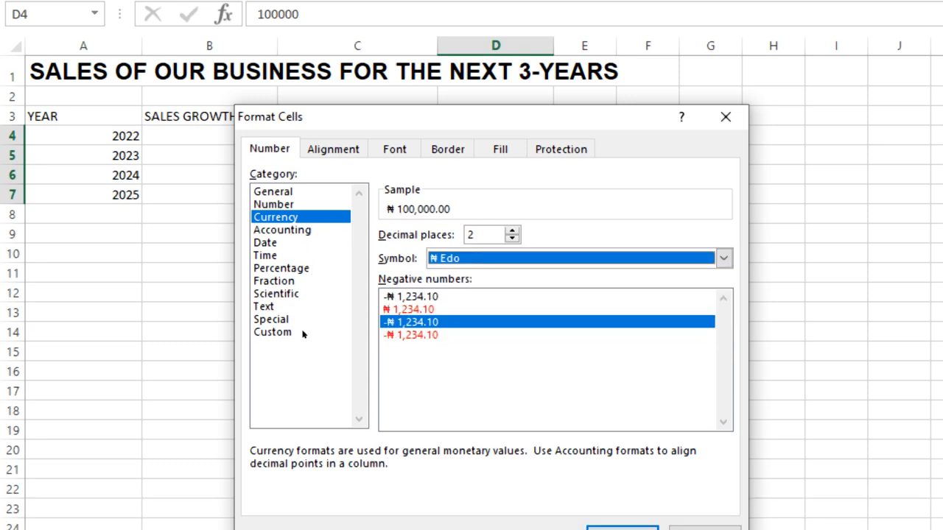
key("Return")
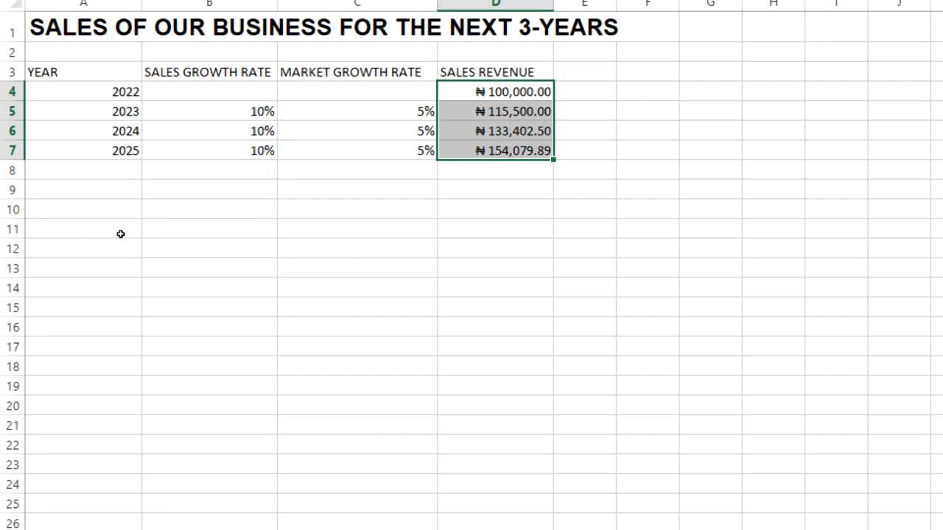
left_click(357, 190)
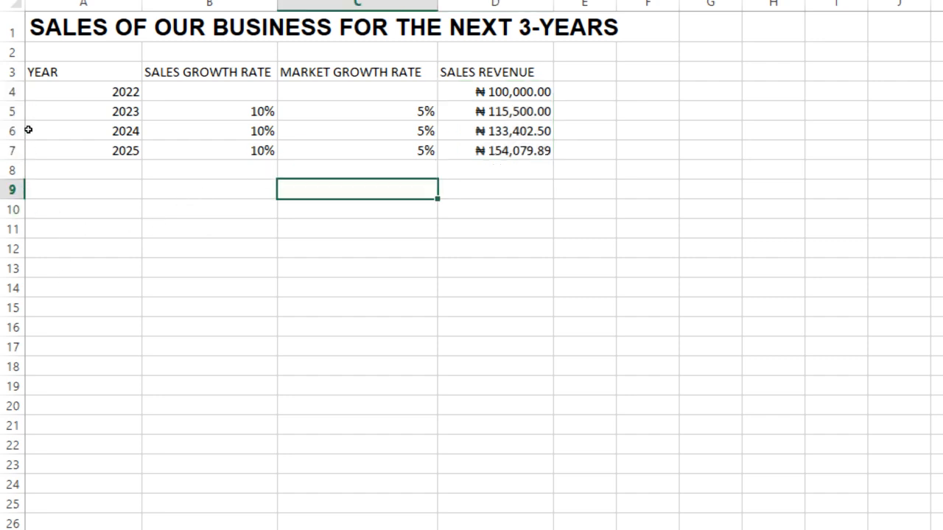
Make the table's column headings in A3 to D3 bold.
left_click(75, 71)
left_click_drag(42, 129, 260, 131)
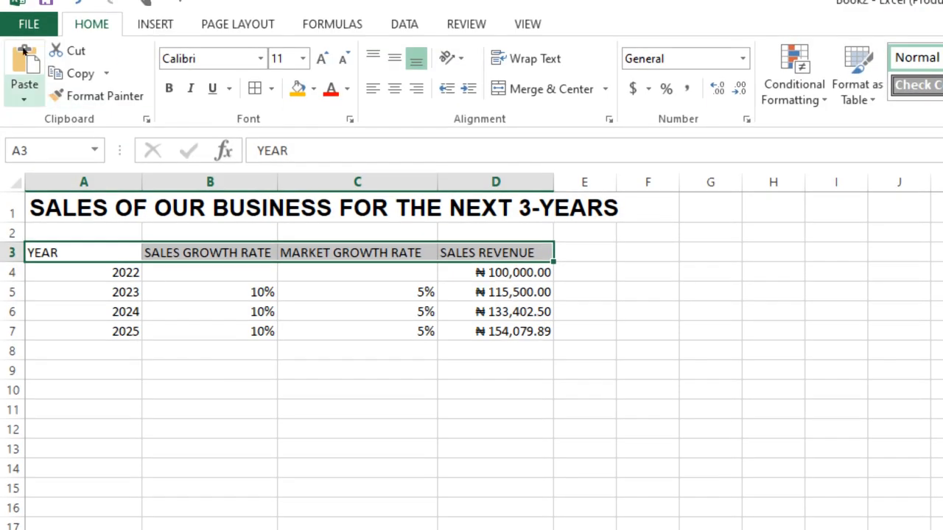
left_click(169, 88)
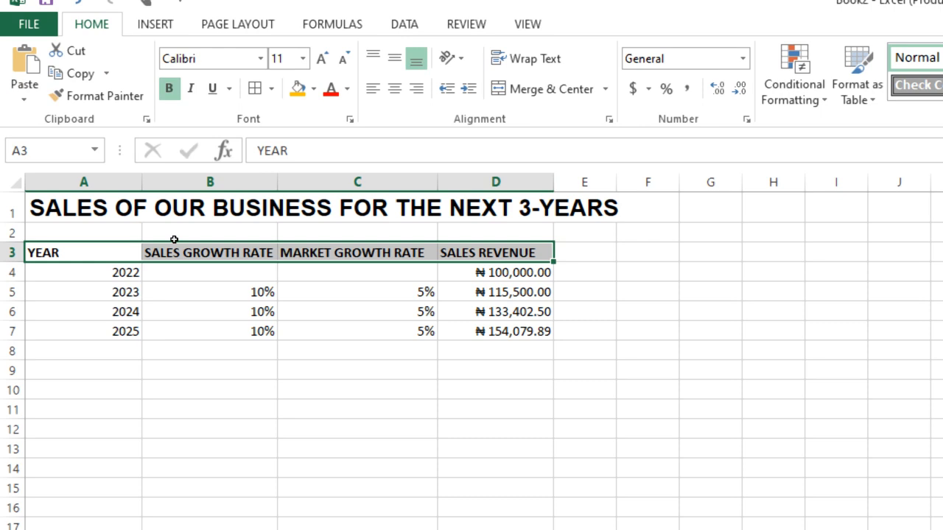
left_click(496, 411)
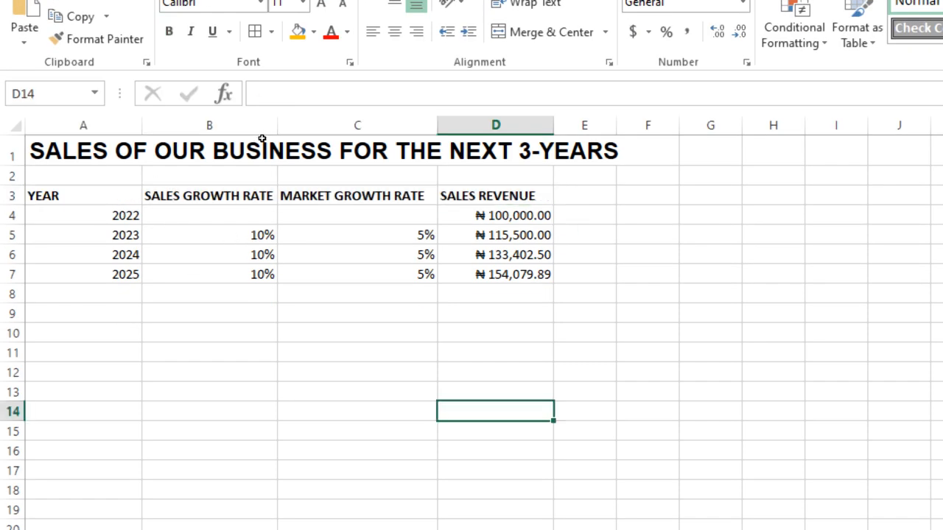
left_click(495, 215)
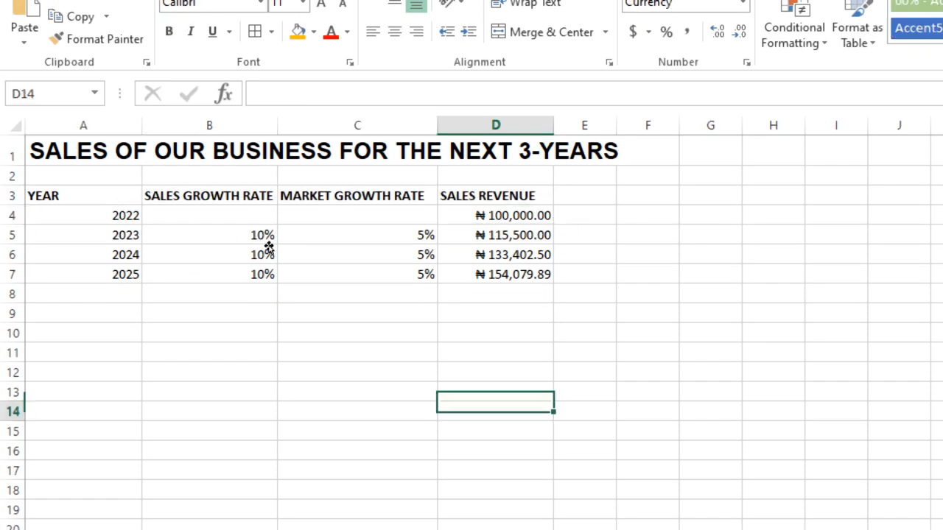